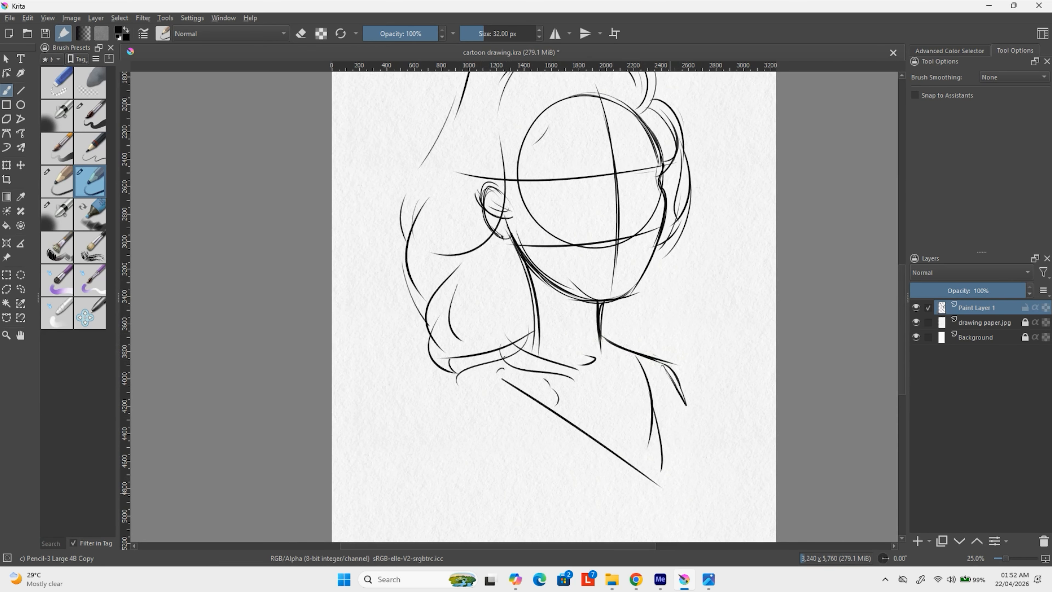
Sketch the sari's diagonal neckline and the shoulder contour below the hair on Paint Layer 1
drag(493, 371, 680, 506)
drag(416, 396, 390, 436)
mouse_move(402, 431)
mouse_down()
mouse_move(440, 373)
mouse_move(606, 506)
mouse_up()
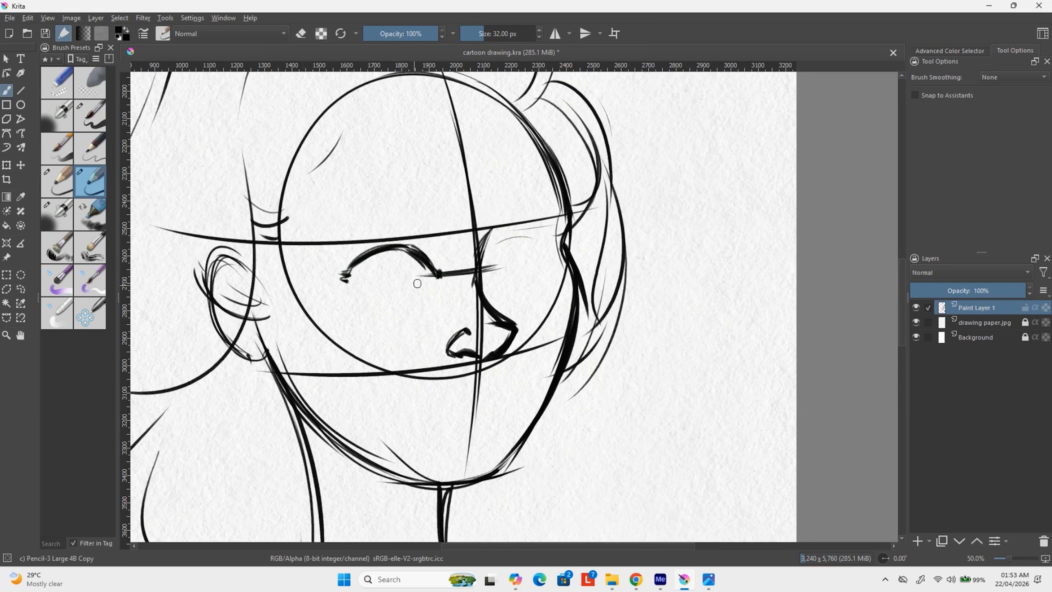
Sketch the curved upper and lower lids and the outer corner of the figure's left-hand eye
drag(357, 279, 424, 278)
drag(346, 265, 437, 271)
drag(357, 282, 424, 284)
drag(342, 255, 432, 253)
drag(398, 236, 439, 271)
drag(323, 270, 347, 282)
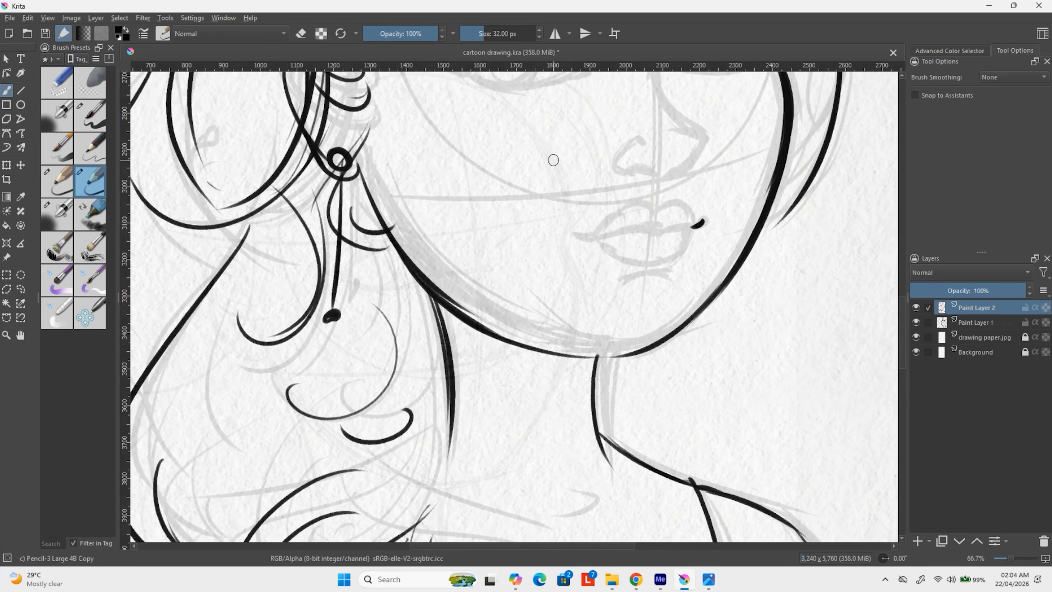
Draw the left corner of the mouth and, with a smaller brush, the upper lip contour on Paint Layer 2
drag(576, 234, 596, 238)
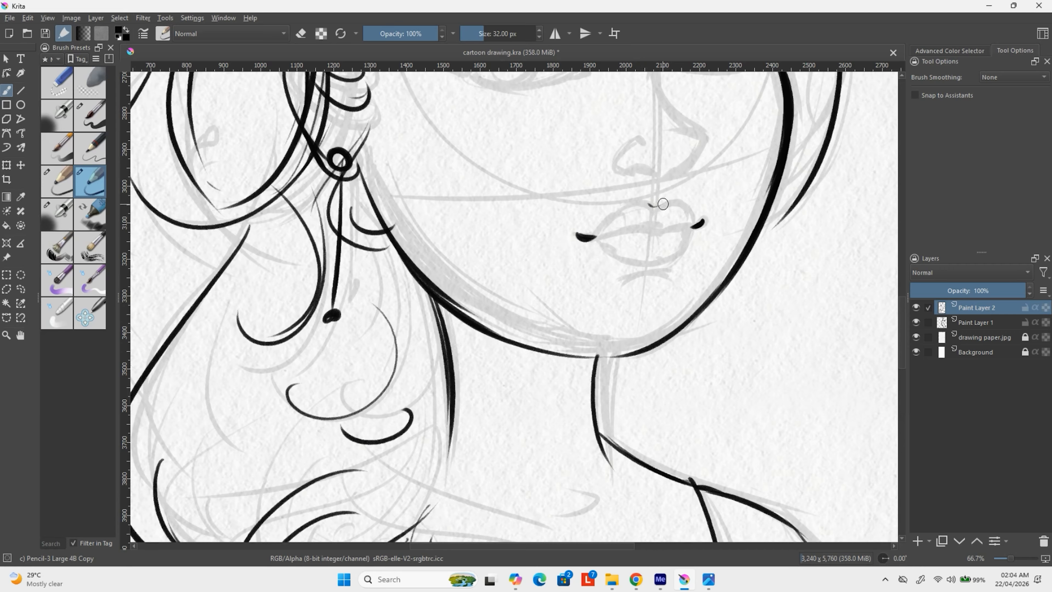
drag(656, 208, 689, 217)
key(bracketleft)
key(bracketleft)
key(bracketleft)
key(bracketleft)
key(bracketleft)
drag(656, 207, 690, 227)
mouse_move(655, 209)
mouse_down()
mouse_move(599, 233)
mouse_move(656, 209)
mouse_up()
drag(656, 209, 691, 226)
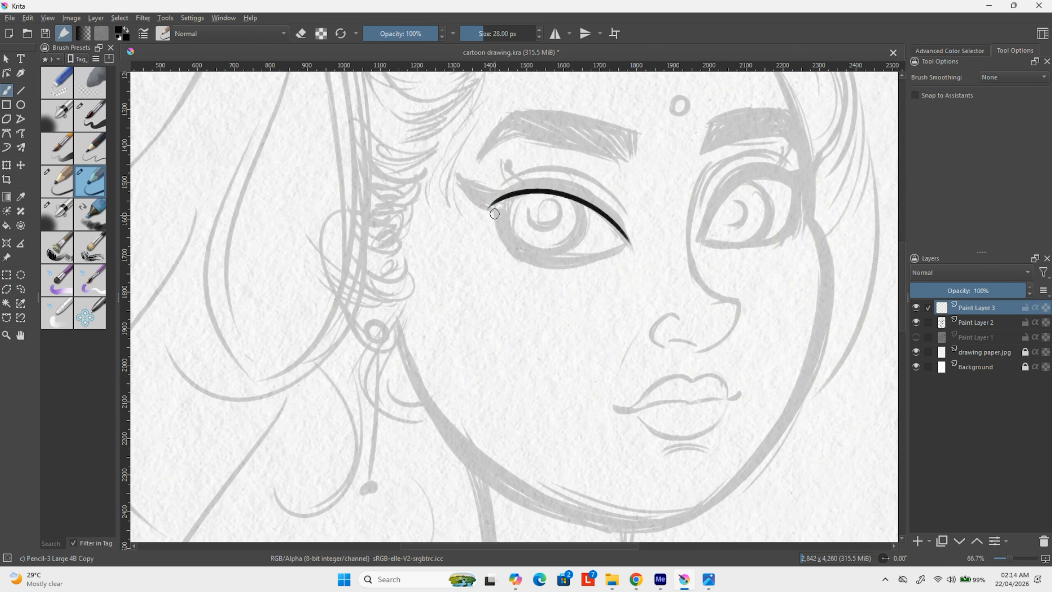
Ink the left-hand eye's lower lid and the thick upper eyeliner contour on Paint Layer 3
mouse_move(571, 277)
mouse_down()
mouse_move(496, 205)
mouse_move(617, 248)
mouse_move(634, 240)
mouse_up()
key(ctrl+z)
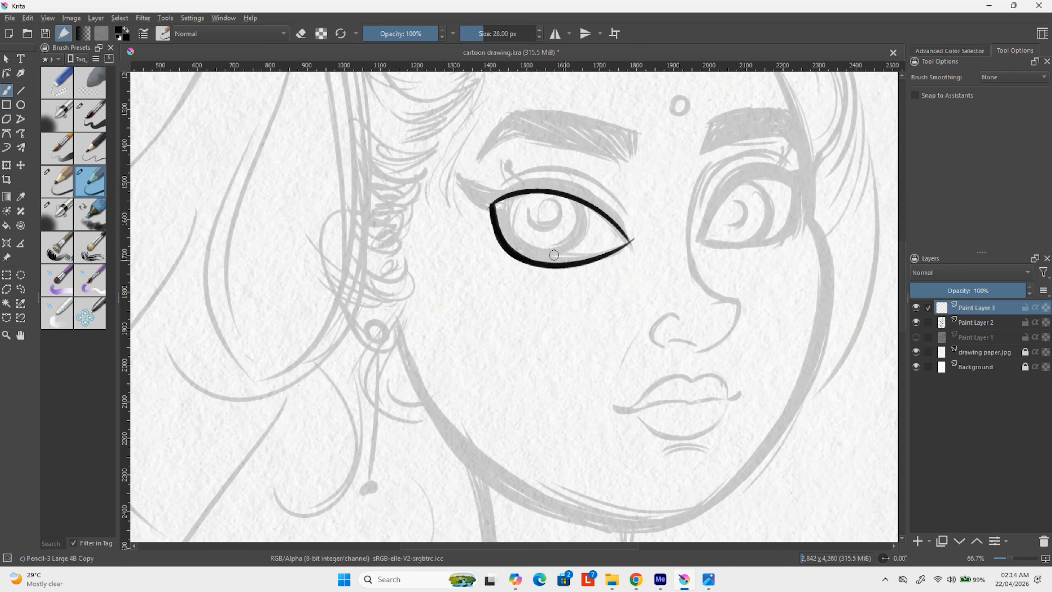
mouse_move(536, 179)
mouse_down()
mouse_move(644, 243)
mouse_move(623, 228)
mouse_up()
key(ctrl+z)
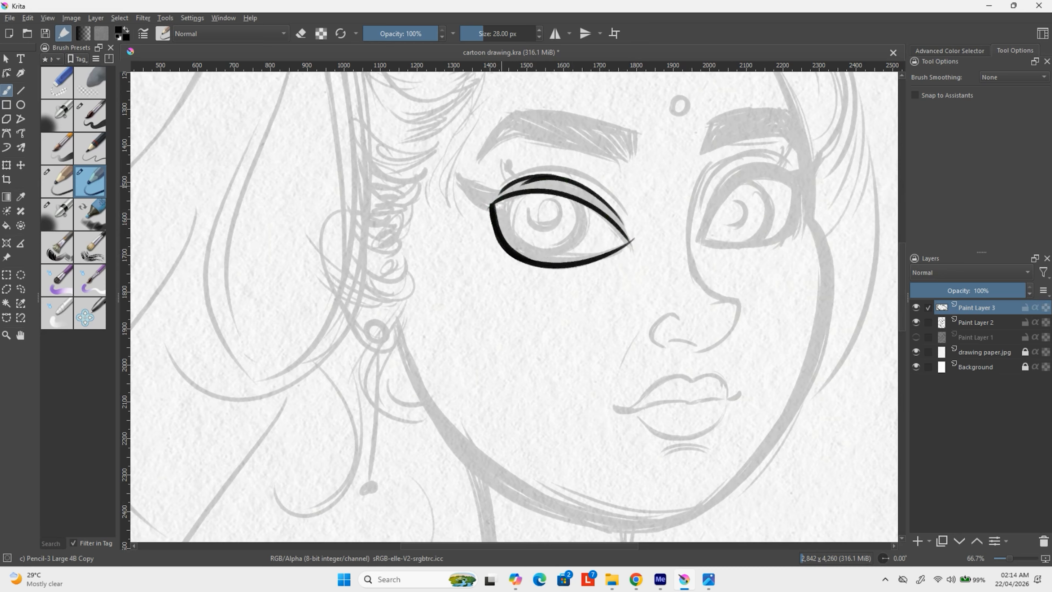
key(ctrl+z)
mouse_move(560, 176)
mouse_down()
mouse_move(490, 189)
mouse_move(457, 163)
mouse_move(493, 193)
mouse_up()
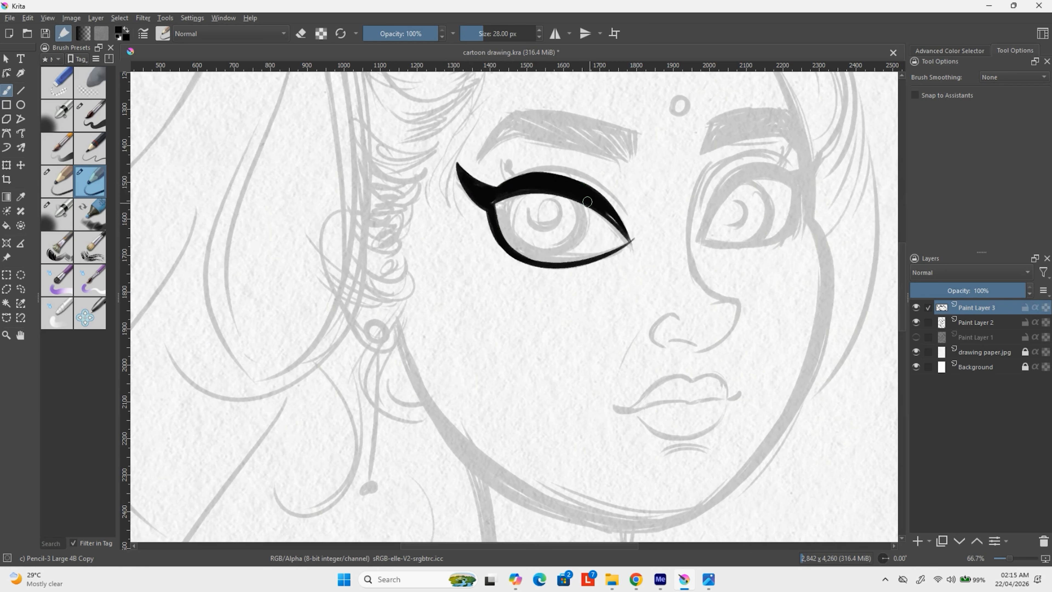
Extend the eyeliner toward the eye's inner corner and erase the tip that overshoots it
drag(608, 218, 653, 286)
key(e)
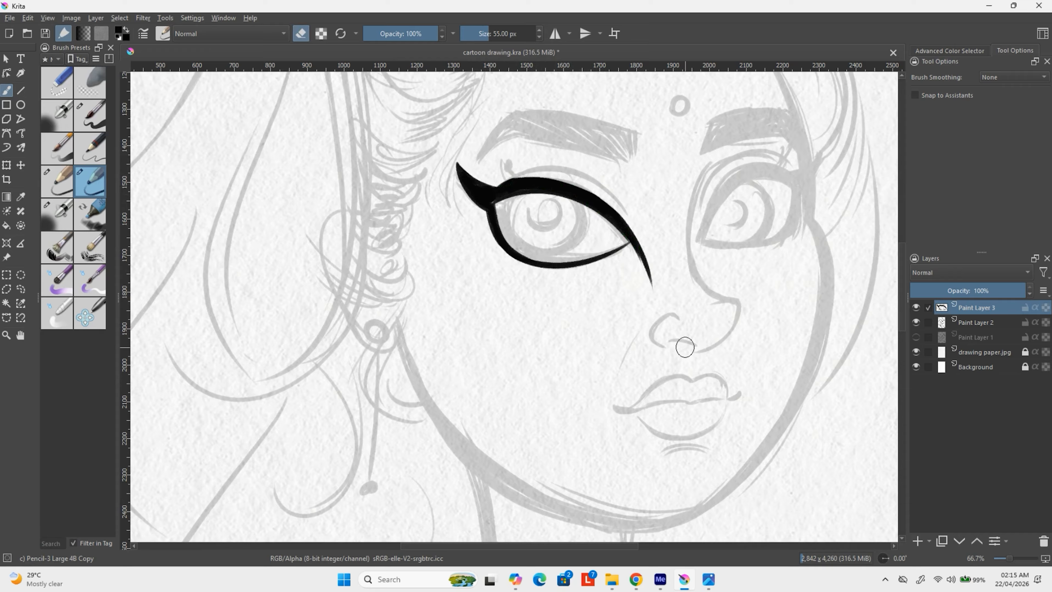
key(ctrl+z)
key(e)
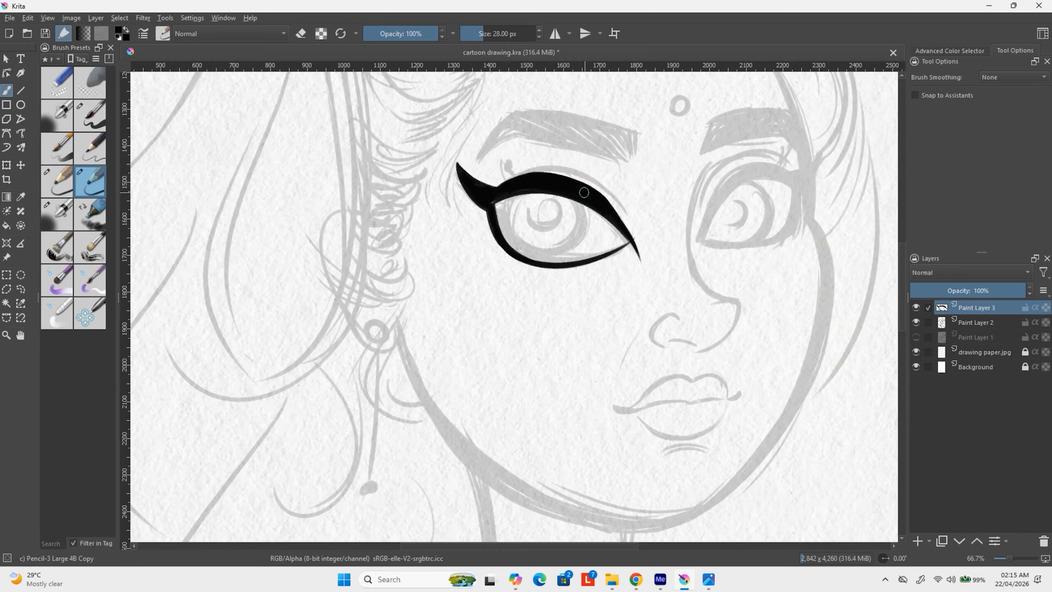
key(e)
drag(633, 243, 647, 290)
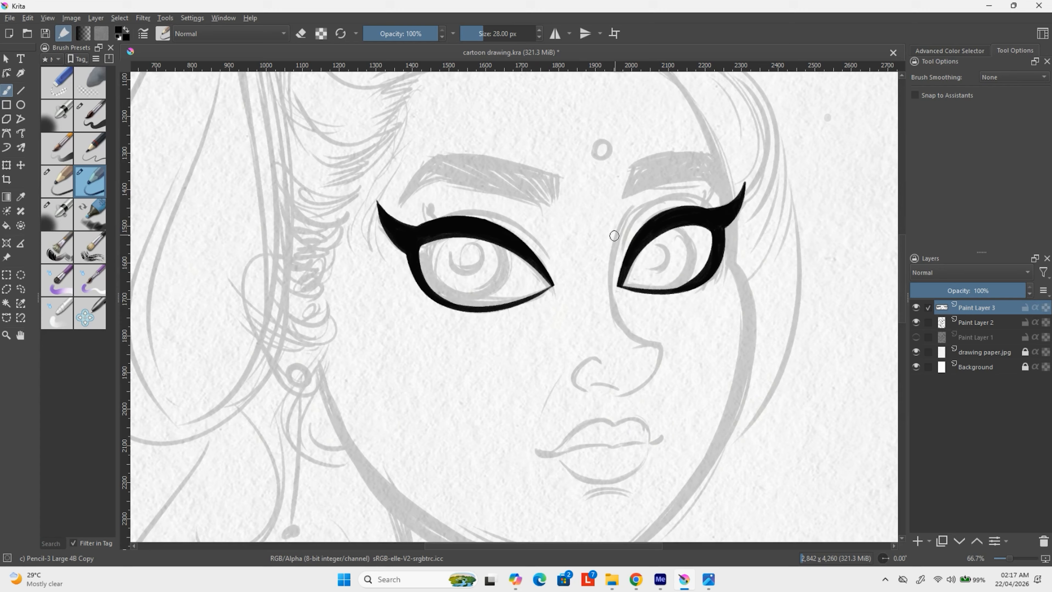
mouse_move(627, 214)
mouse_down()
mouse_move(664, 337)
mouse_move(606, 400)
mouse_up()
key(ctrl+z)
mouse_move(663, 340)
mouse_down()
mouse_move(596, 398)
mouse_move(612, 398)
mouse_move(607, 386)
mouse_up()
key(ctrl+z)
key(ctrl+z)
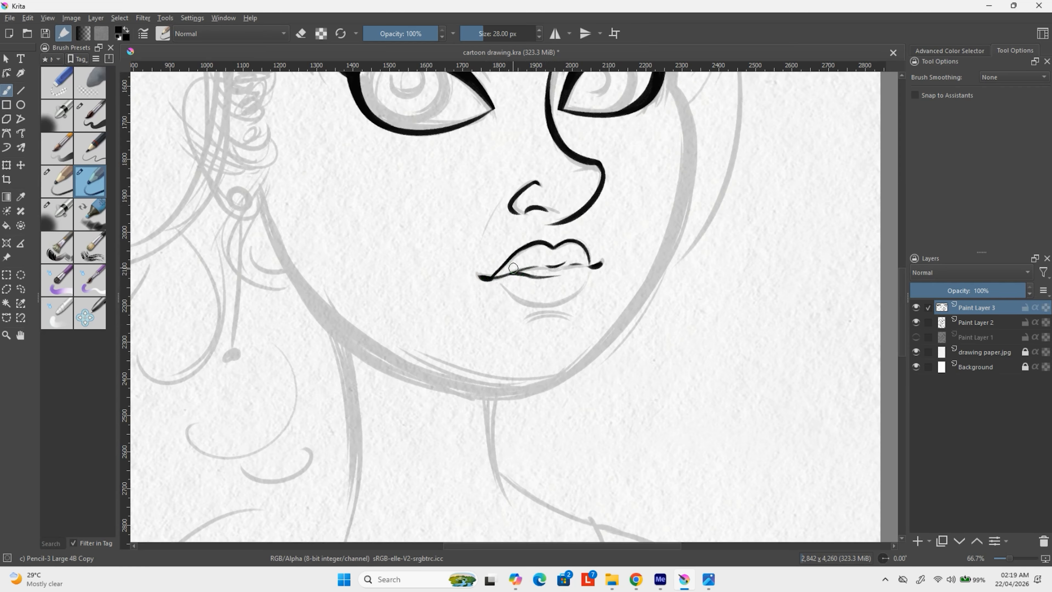
Ink the underside of the mouth line and the lower lip's contour
mouse_move(579, 293)
mouse_down()
mouse_move(511, 302)
mouse_move(495, 283)
mouse_up()
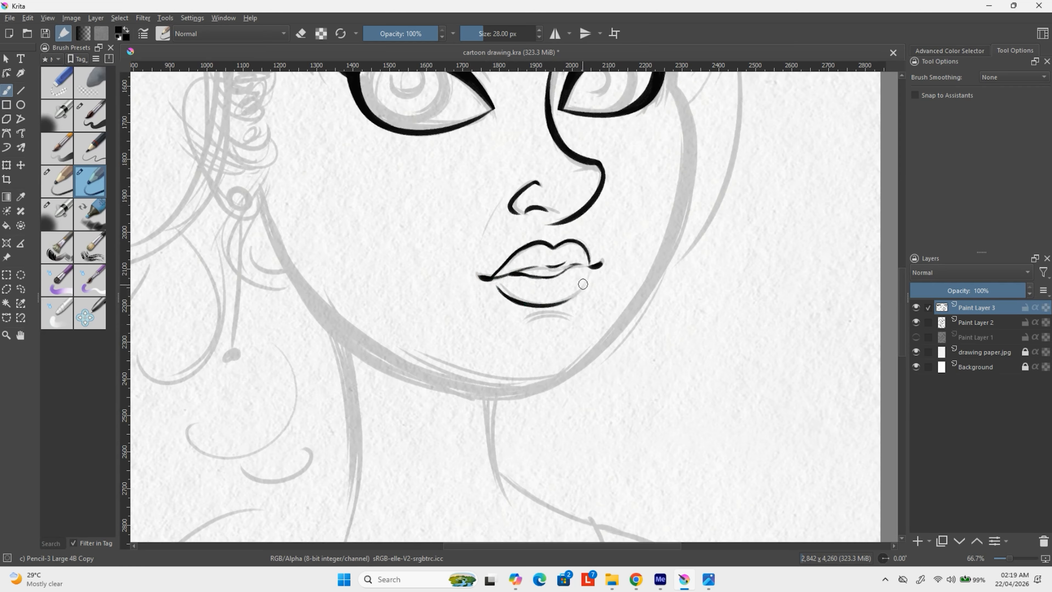
drag(584, 278, 553, 306)
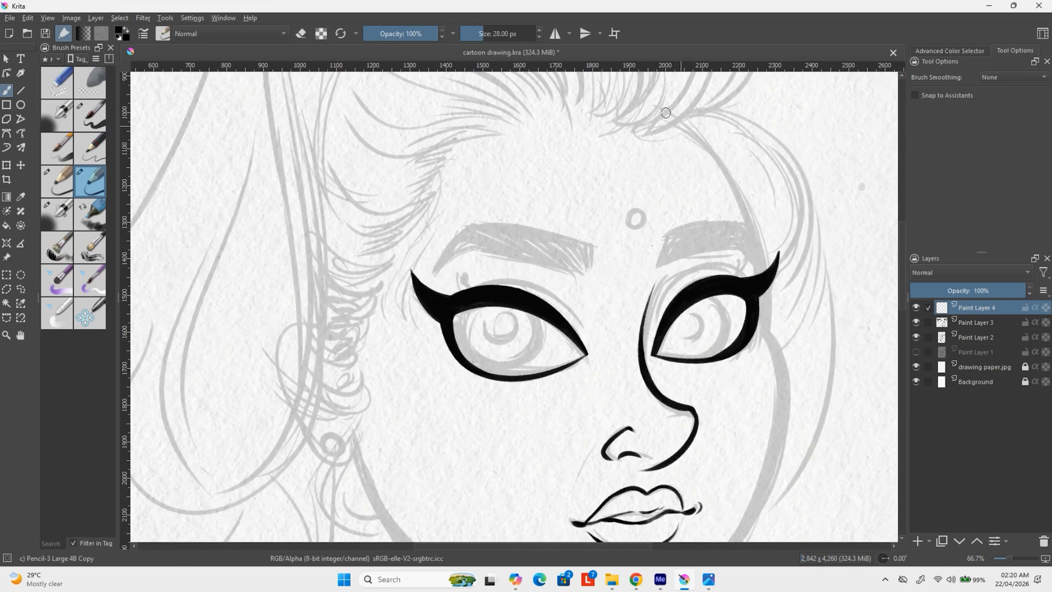
Ink the far side of the face from the forehead past the eye to the cheek on Paint Layer 4
drag(666, 113, 758, 413)
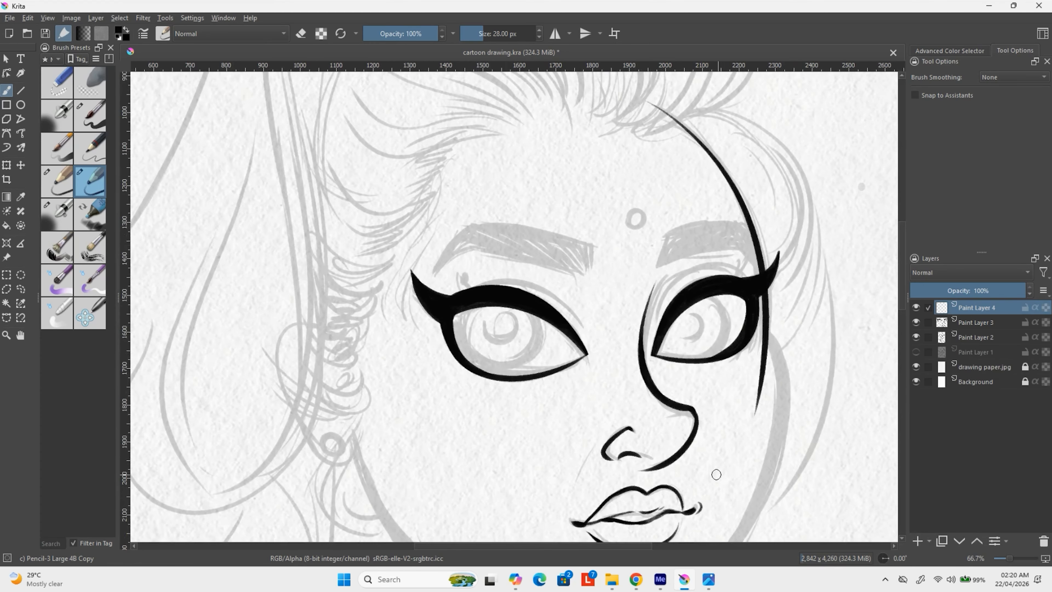
drag(619, 277, 621, 142)
drag(772, 202, 783, 332)
key(ctrl+z)
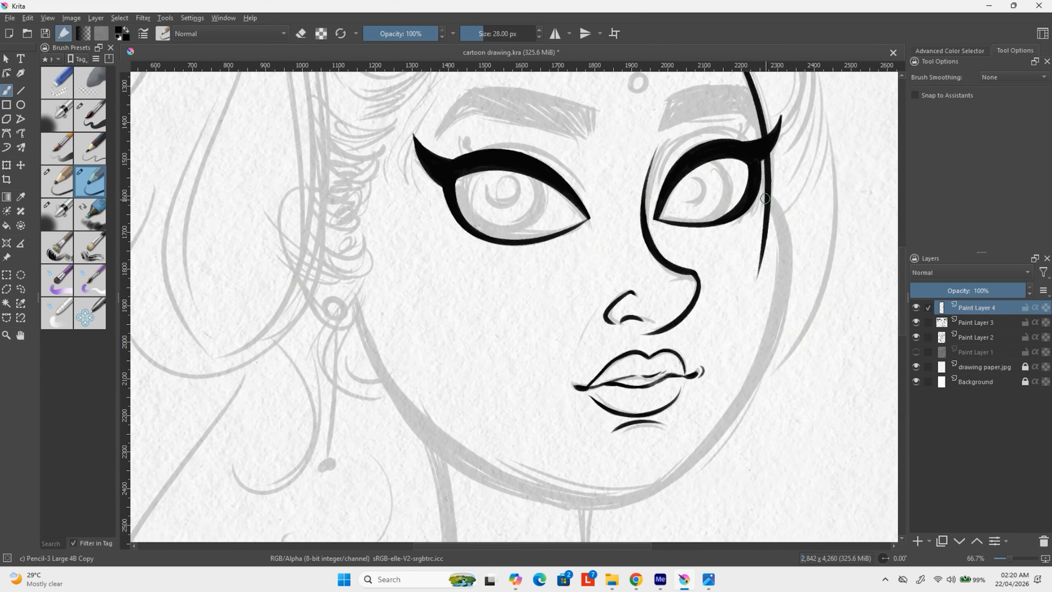
drag(772, 202, 777, 344)
drag(694, 452, 719, 386)
drag(815, 213, 624, 469)
key(ctrl+z)
drag(812, 236, 605, 485)
key(ctrl+z)
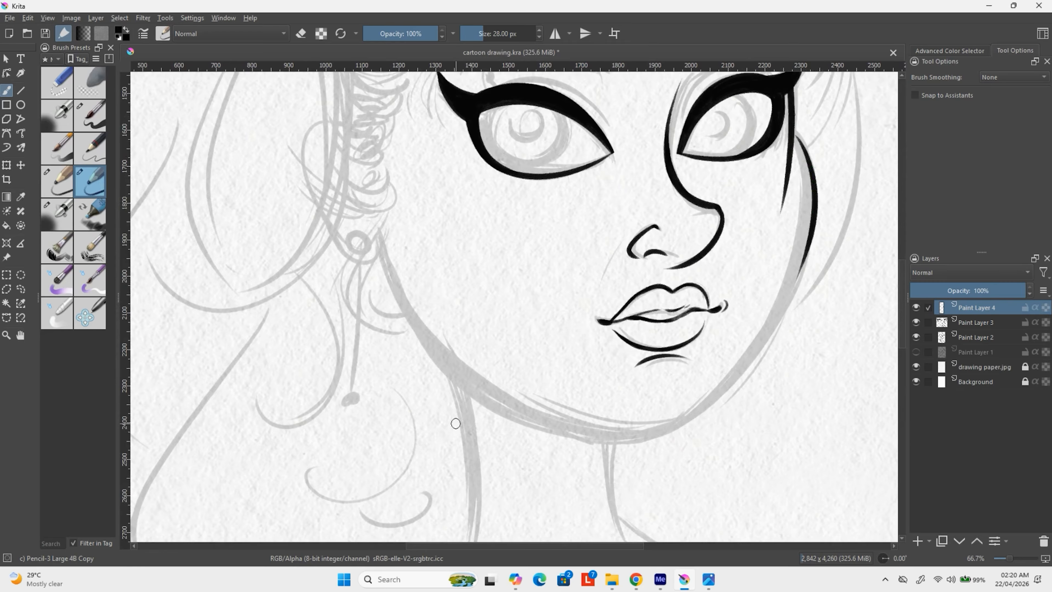
drag(813, 214, 523, 413)
key(ctrl+z)
drag(809, 232, 478, 402)
key(ctrl+z)
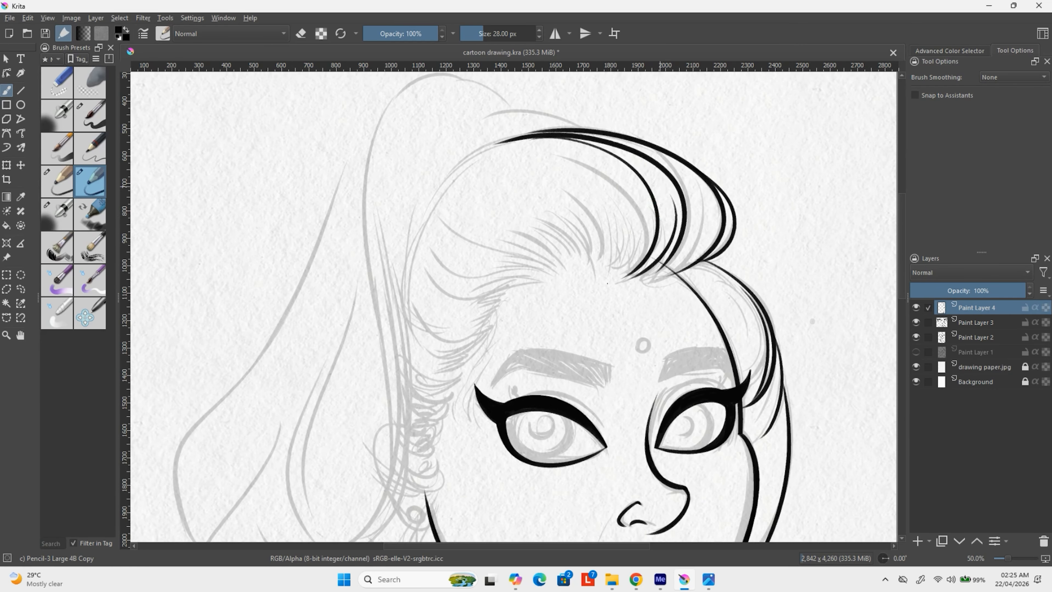
Ink a strand in the swept front hair above the forehead, and try a curl at the lower end of a lock
key(ctrl+z)
mouse_move(664, 188)
mouse_down()
mouse_move(633, 276)
mouse_move(572, 151)
mouse_move(482, 122)
mouse_move(626, 196)
mouse_move(554, 248)
mouse_up()
key(ctrl+z)
drag(557, 248, 638, 196)
key(ctrl+z)
drag(702, 126, 625, 215)
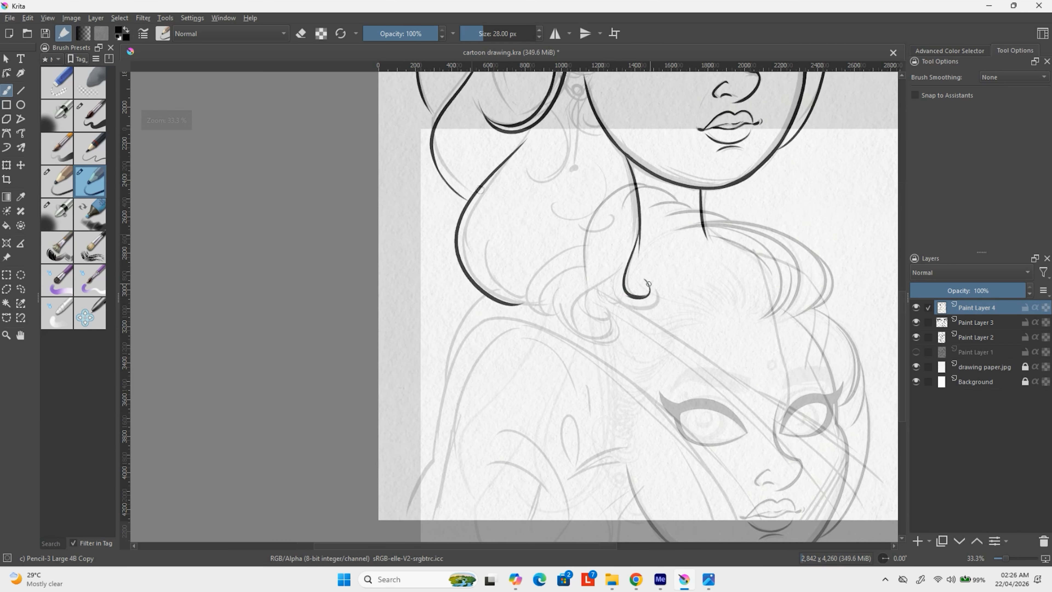
drag(645, 279, 607, 289)
key(ctrl+z)
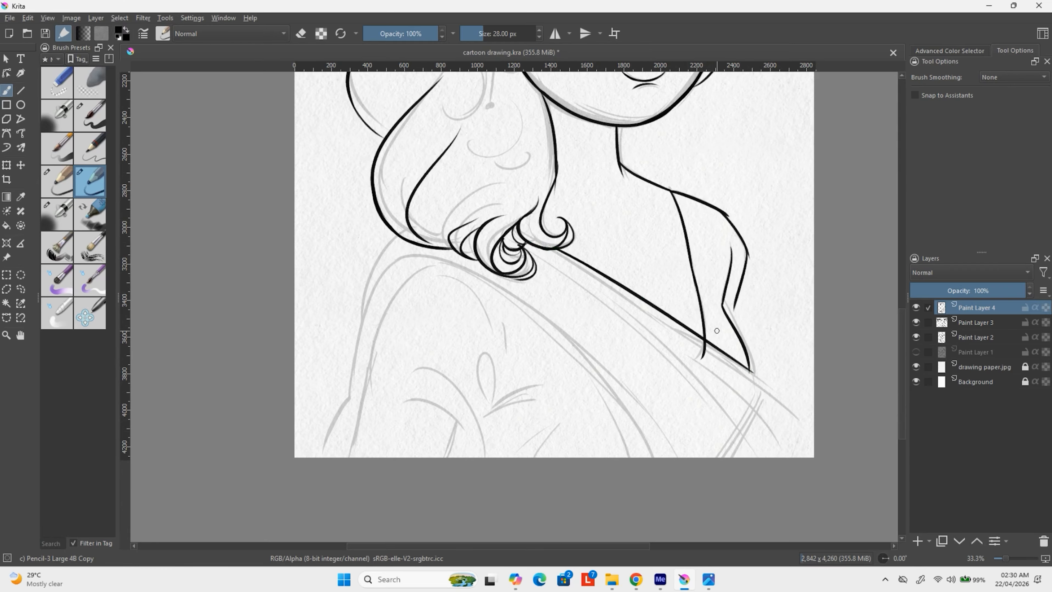
Ink the sari's outer edge below the arm and the curved drape edge running across the chest
drag(758, 380, 717, 457)
drag(358, 274, 357, 221)
drag(489, 227, 629, 376)
key(ctrl+z)
drag(444, 211, 631, 405)
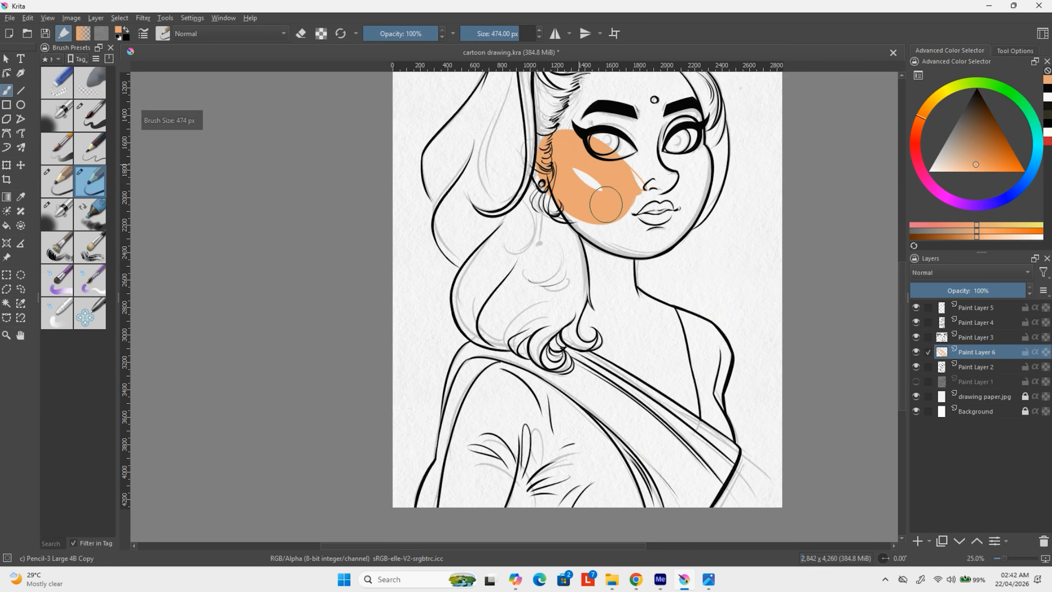
Paint the orange skin base color over the face and head on Paint Layer 6
mouse_move(606, 204)
mouse_down()
mouse_move(613, 157)
mouse_move(704, 125)
mouse_move(761, 125)
mouse_up()
key(plus)
key(plus)
mouse_move(621, 187)
mouse_down()
mouse_move(670, 160)
mouse_move(787, 187)
mouse_move(540, 94)
mouse_up()
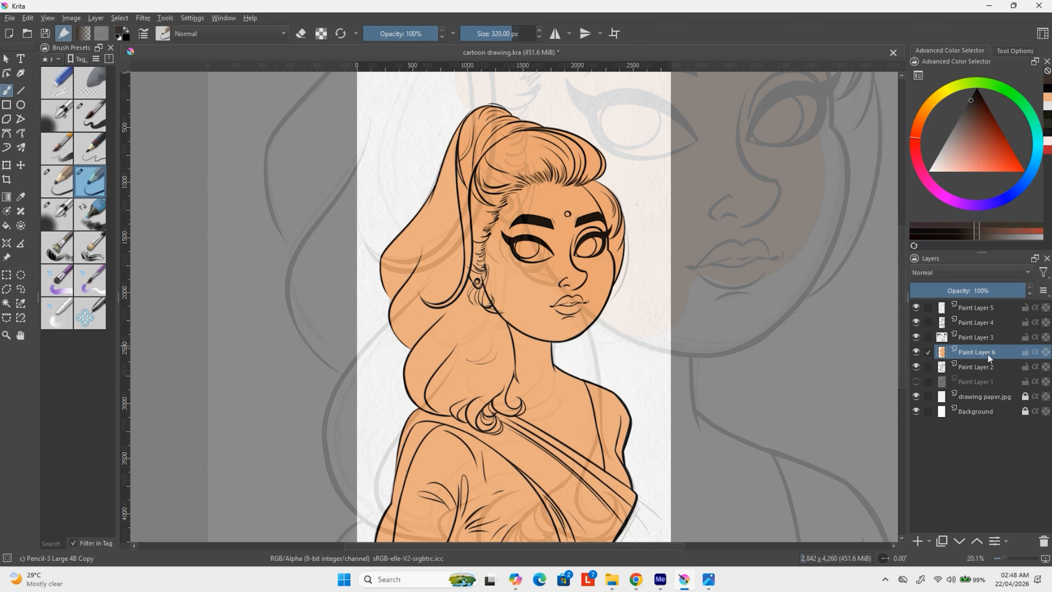
Put Paint Layer 6 into a clipping group and paint the hair in a dark base color
right_click(987, 354)
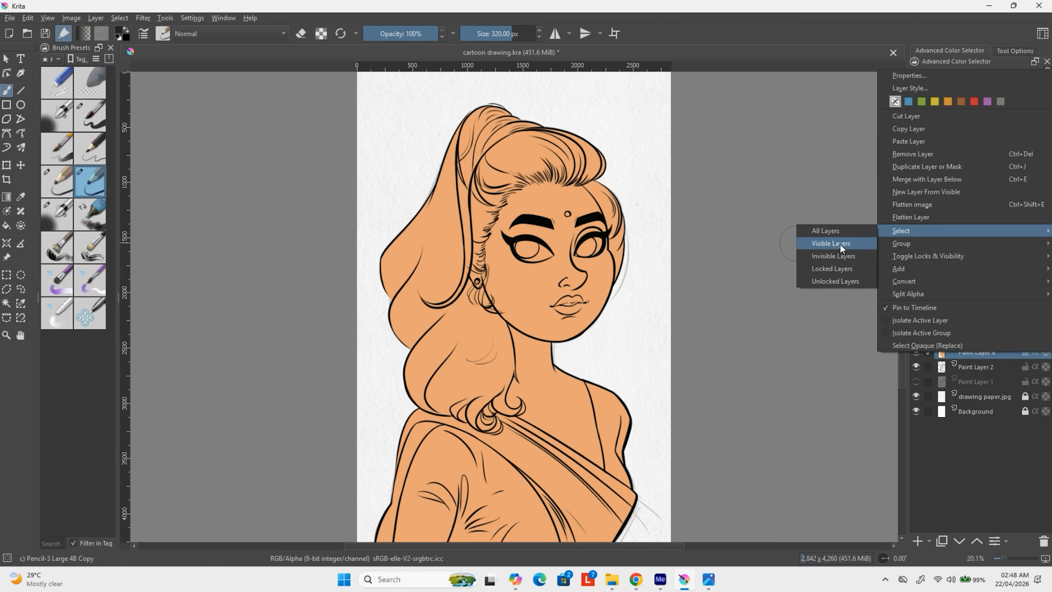
click(704, 262)
drag(440, 169, 470, 162)
mouse_move(518, 91)
mouse_down()
mouse_move(613, 136)
mouse_move(505, 157)
mouse_move(434, 269)
mouse_move(454, 330)
mouse_move(422, 347)
mouse_up()
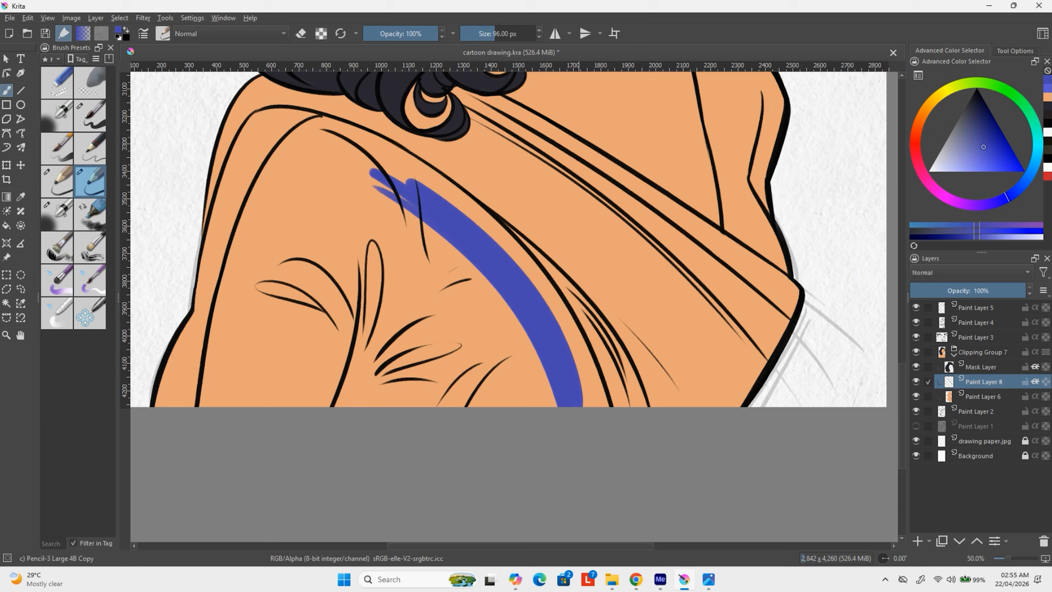
Paint the blouse blue on Paint Layer 8 and the sari drape orange-red on Paint Layer 9
mouse_move(476, 224)
mouse_down()
mouse_move(601, 406)
mouse_move(393, 176)
mouse_move(414, 332)
mouse_move(314, 365)
mouse_move(373, 140)
mouse_up()
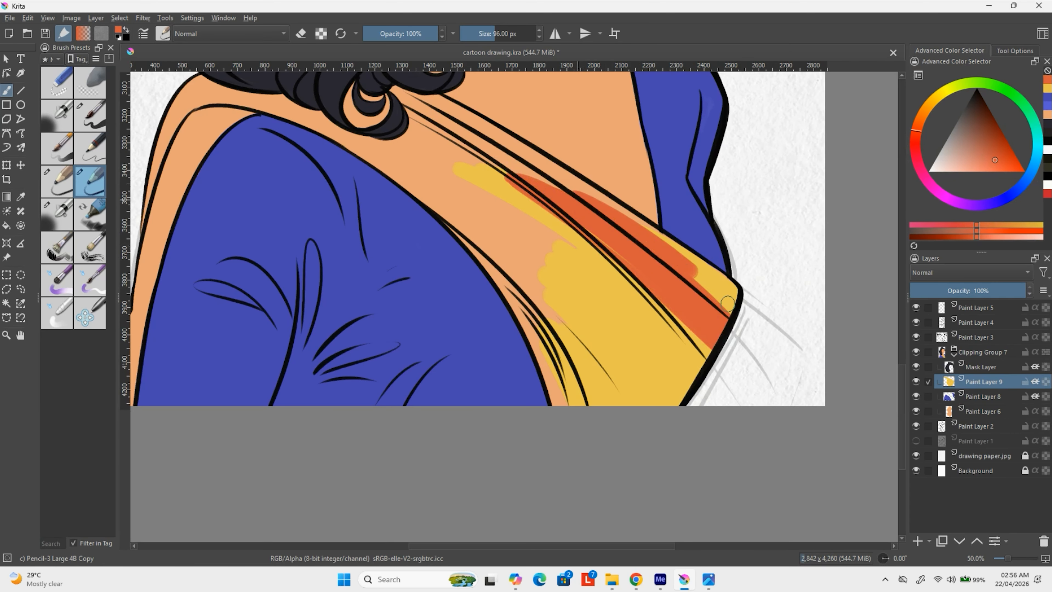
mouse_move(728, 304)
mouse_down()
mouse_move(713, 381)
mouse_move(588, 333)
mouse_move(710, 343)
mouse_up()
drag(420, 99, 470, 129)
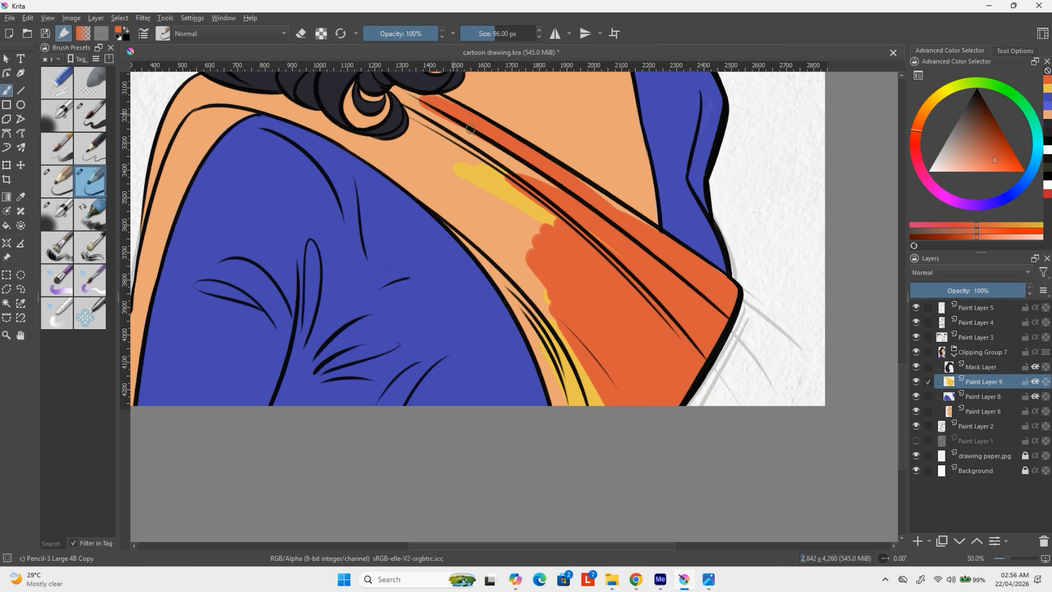
drag(431, 98, 531, 176)
drag(530, 176, 547, 216)
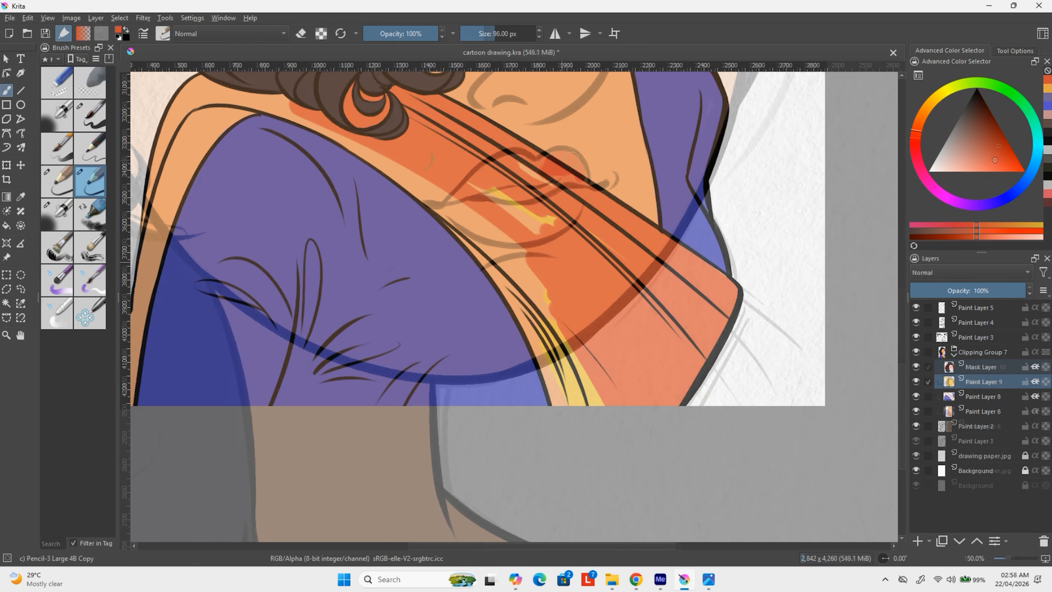
mouse_move(532, 165)
mouse_down()
mouse_move(472, 185)
mouse_move(567, 175)
mouse_move(545, 230)
mouse_move(456, 212)
mouse_move(571, 199)
mouse_move(534, 207)
mouse_move(527, 229)
mouse_up()
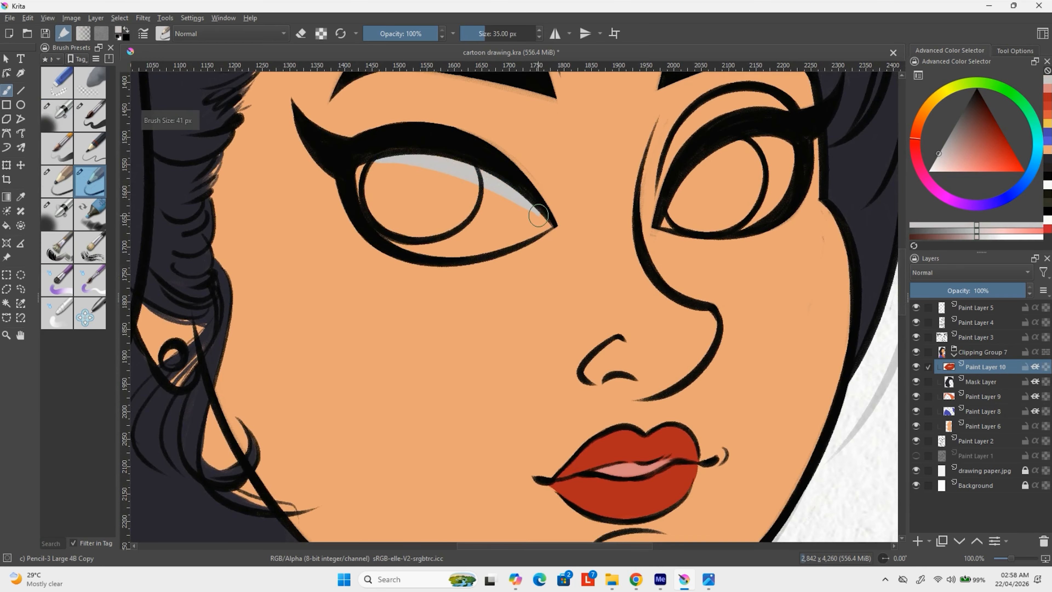
Color the left-hand eye's white light gray and its iris dark brown
mouse_move(542, 215)
mouse_down()
mouse_move(414, 249)
mouse_move(381, 166)
mouse_move(443, 220)
mouse_move(497, 208)
mouse_up()
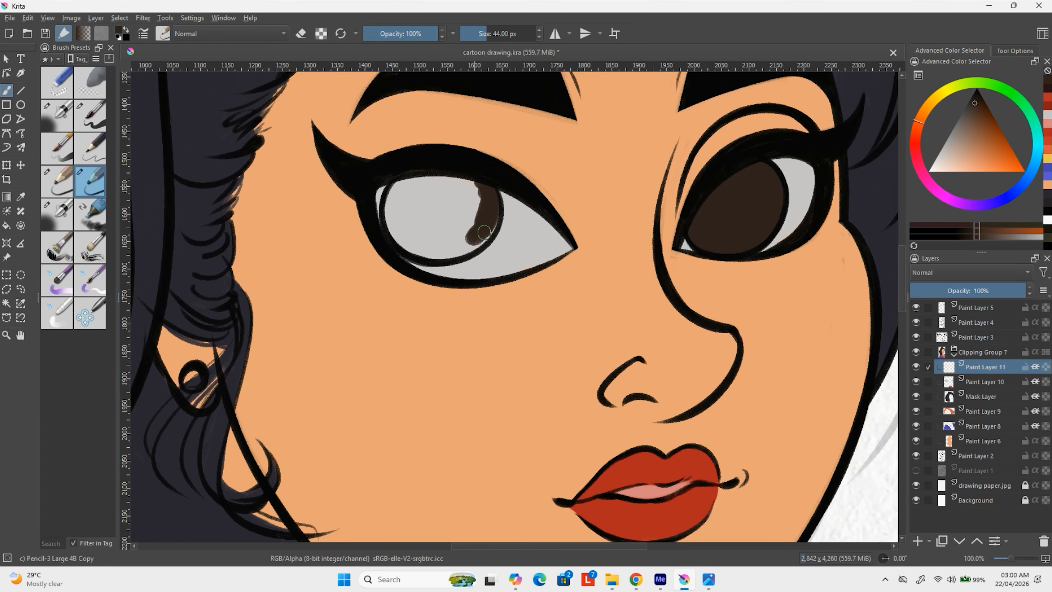
mouse_move(476, 224)
mouse_down()
mouse_move(404, 240)
mouse_move(398, 178)
mouse_move(464, 195)
mouse_move(414, 207)
mouse_up()
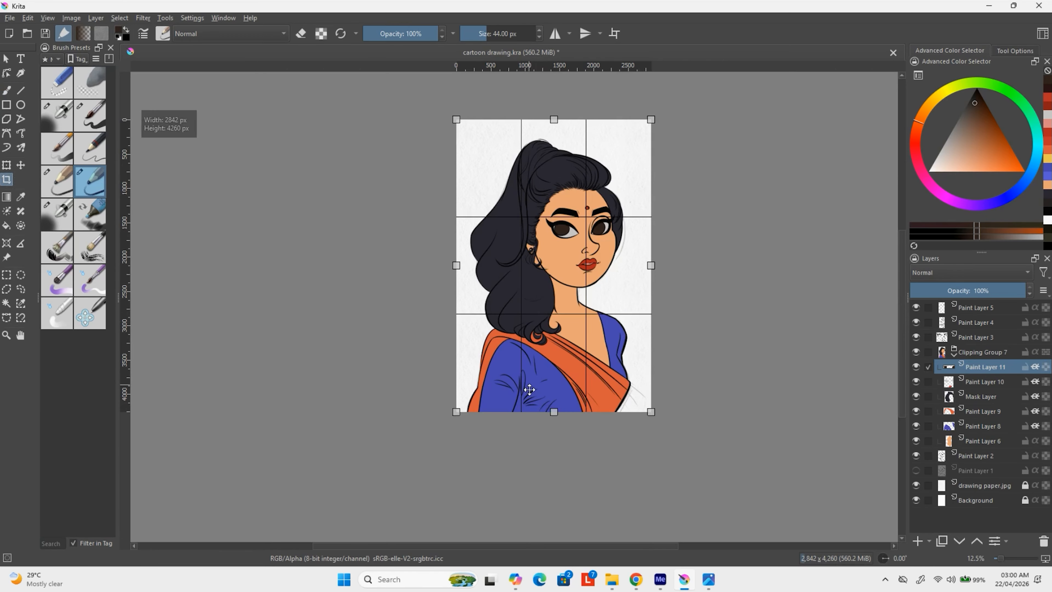
Crop the lower part of the canvas so the image measures 2,842 x 3,766 px
mouse_move(553, 412)
mouse_down()
mouse_move(554, 362)
mouse_move(560, 381)
mouse_move(453, 379)
mouse_up()
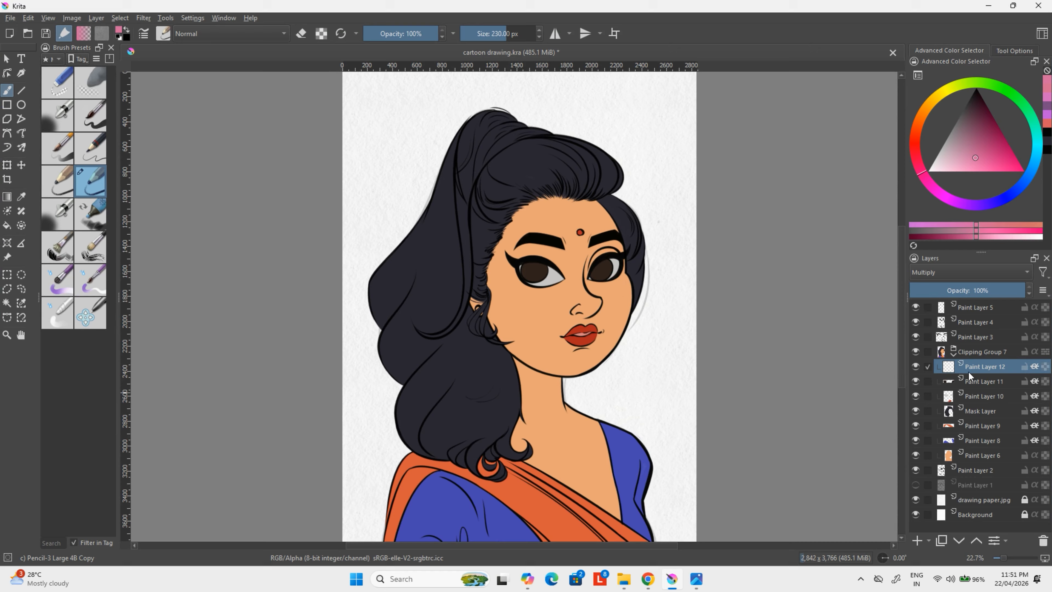
Paint pink shadows in Multiply mode on Paint Layer 12 over the far side of the face, the neck and the blouse shoulder
click(969, 272)
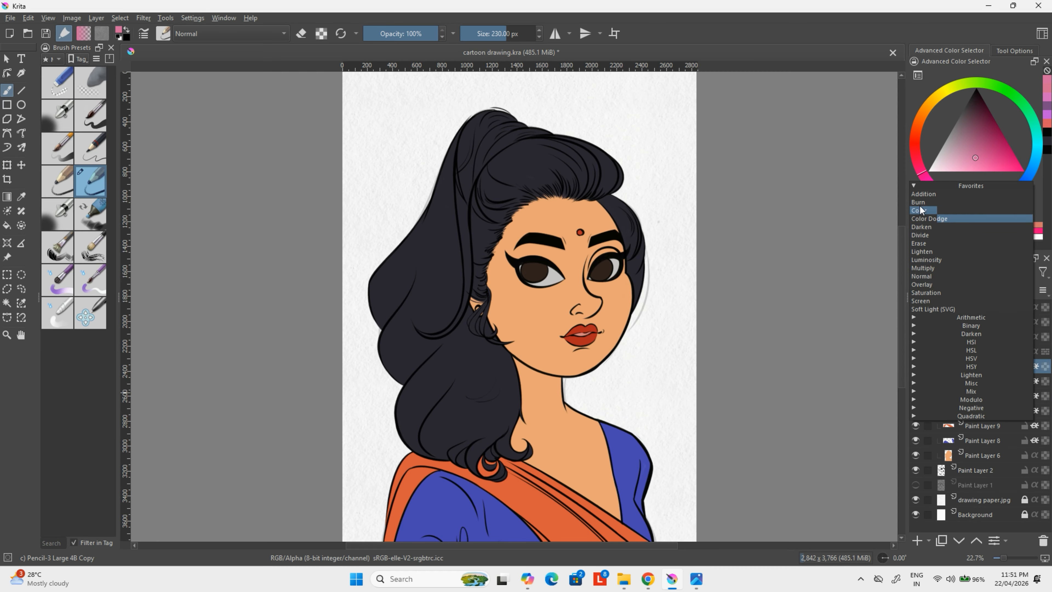
click(969, 273)
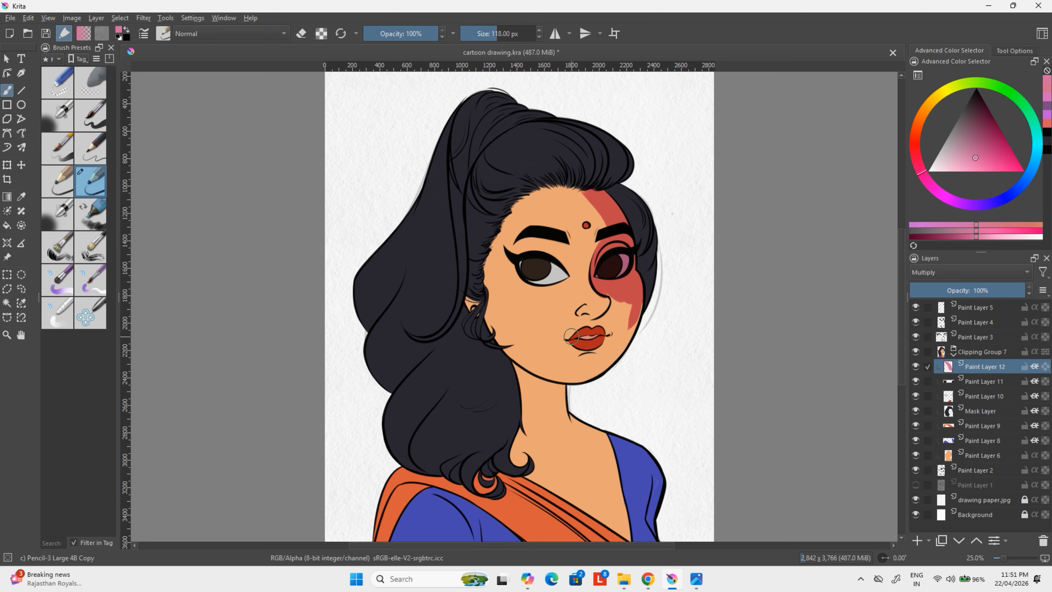
drag(605, 291, 623, 320)
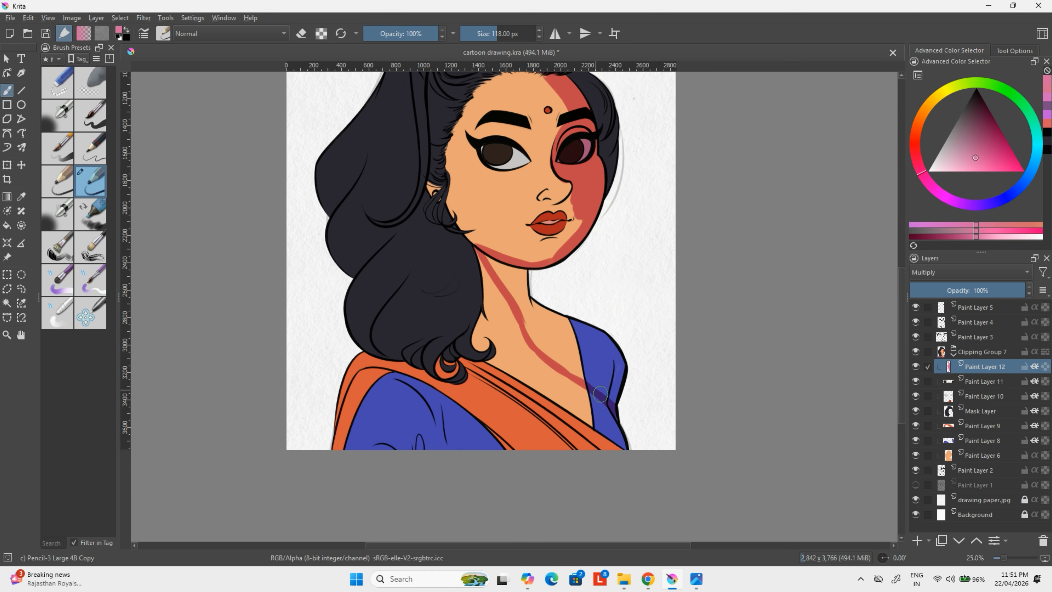
drag(600, 393, 602, 326)
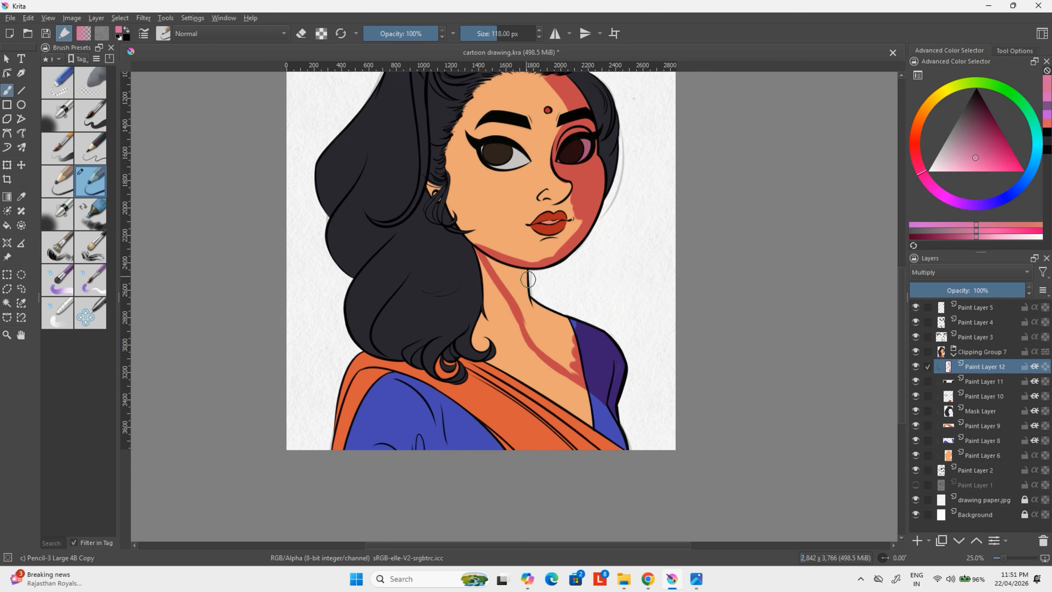
mouse_move(493, 256)
mouse_down()
mouse_move(551, 332)
mouse_move(532, 350)
mouse_up()
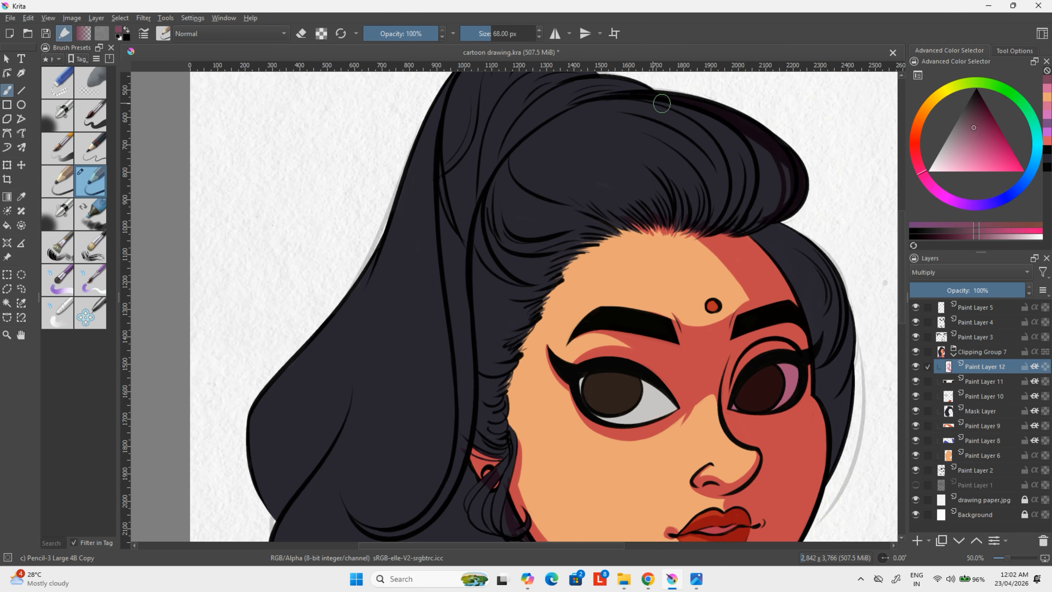
Paint dark Multiply shadows on Paint Layer 12 over the front hair puff and the lower hair beside the neck
drag(662, 103, 767, 198)
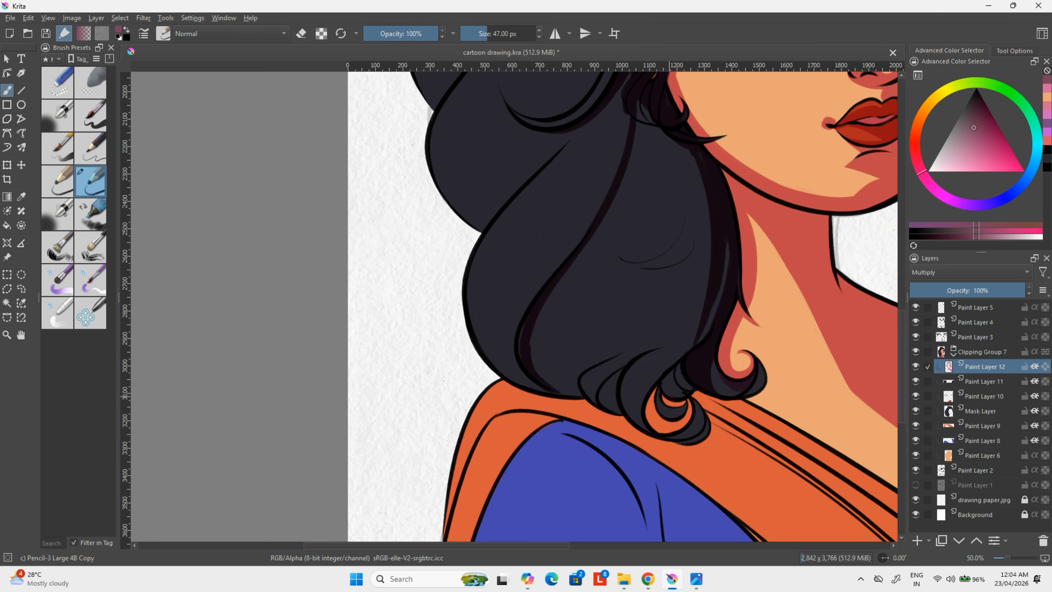
key(bracketright)
mouse_move(642, 94)
mouse_down()
mouse_move(653, 116)
mouse_move(546, 331)
mouse_move(676, 197)
mouse_move(708, 317)
mouse_move(700, 224)
mouse_move(520, 344)
mouse_up()
mouse_move(521, 344)
mouse_down()
mouse_move(462, 303)
mouse_move(567, 308)
mouse_move(529, 350)
mouse_up()
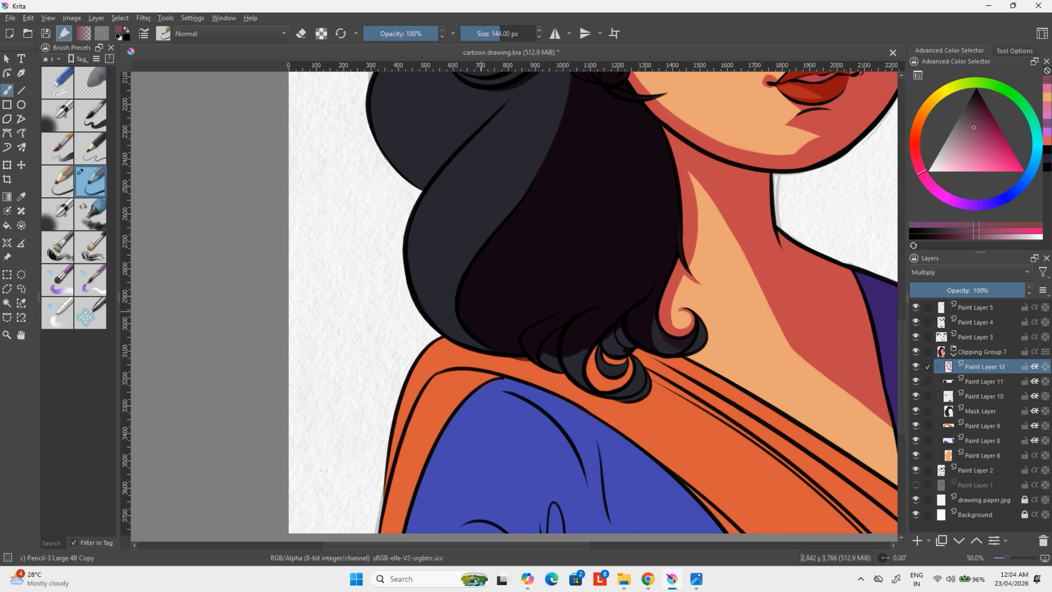
drag(390, 328, 585, 431)
Replace the broad shadow on the outer lower hair wave with tapered shadow strands, using a 47 px brush
drag(751, 229, 619, 400)
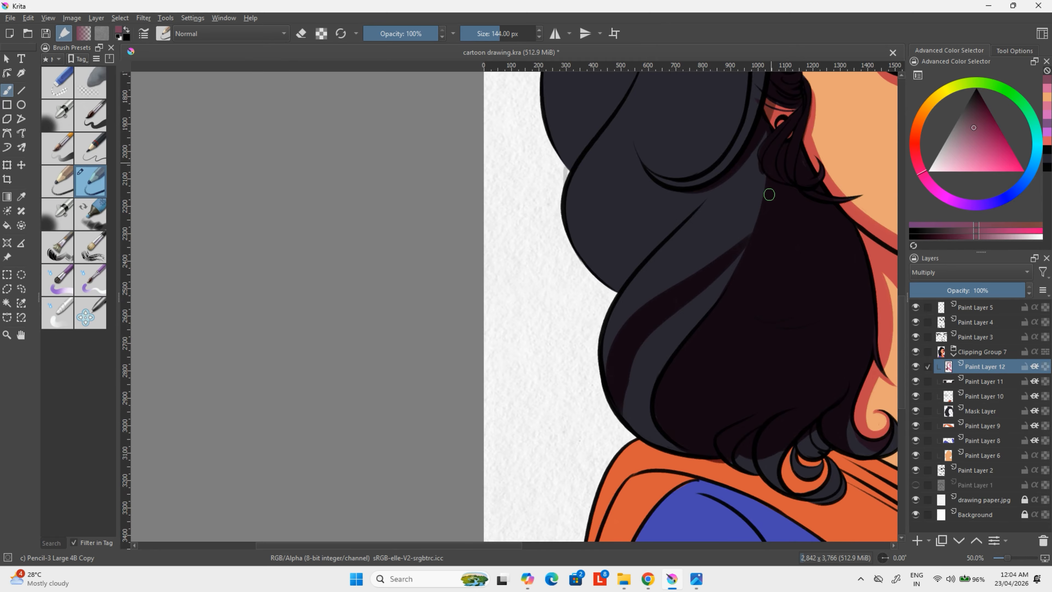
key(ctrl+z)
key(bracketleft)
key(bracketleft)
key(bracketleft)
mouse_move(749, 232)
mouse_down()
mouse_move(611, 319)
mouse_move(646, 388)
mouse_up()
drag(733, 271, 640, 419)
mouse_move(749, 228)
mouse_down()
mouse_move(687, 292)
mouse_move(622, 323)
mouse_up()
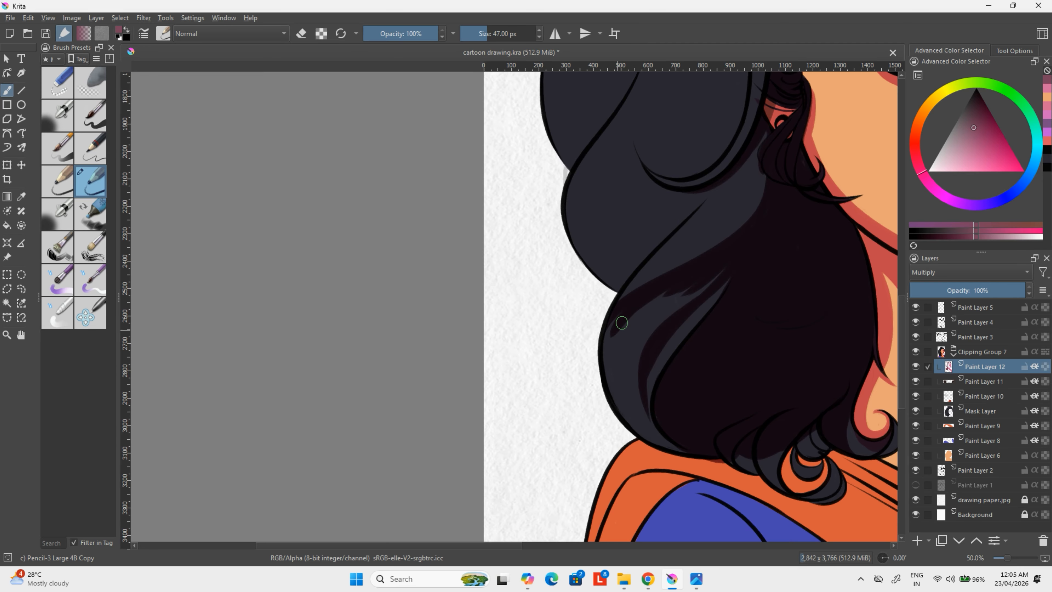
Fill the gaps between the lower wave's shadow strands with a 103 px brush, merging them into one dark mass
key(bracketright)
key(bracketright)
key(bracketright)
key(bracketright)
key(bracketright)
key(bracketright)
key(bracketright)
key(bracketright)
key(bracketright)
key(bracketright)
key(bracketright)
drag(718, 273, 614, 349)
drag(675, 295, 636, 313)
drag(571, 316, 491, 228)
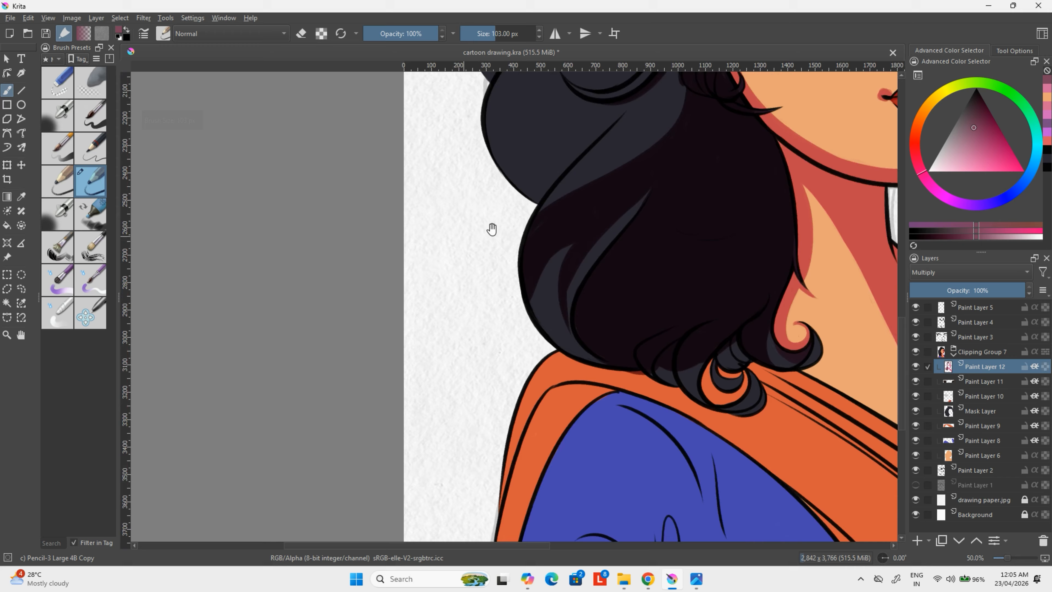
drag(577, 239, 559, 339)
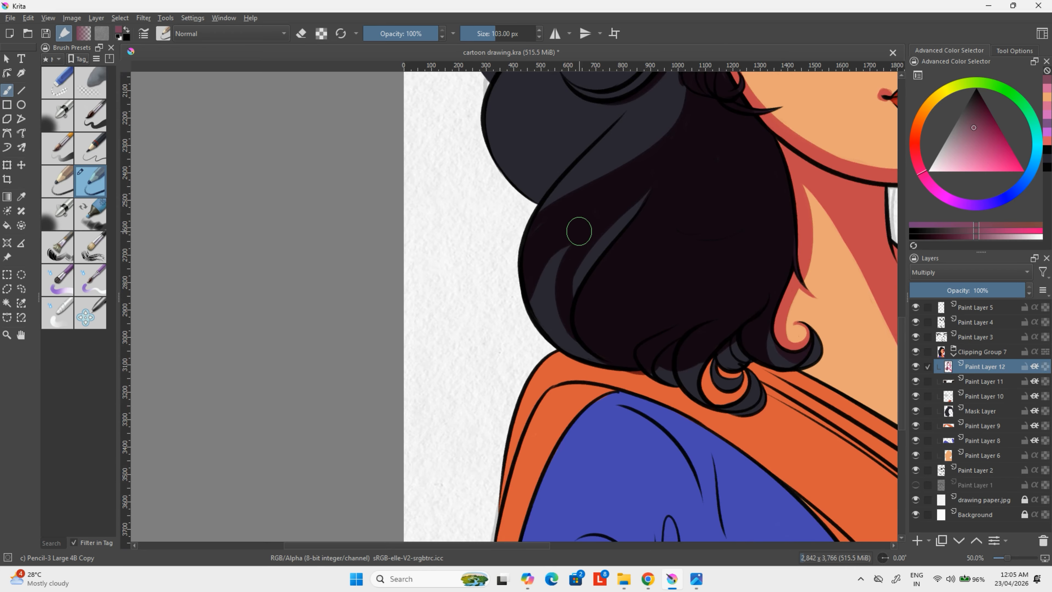
drag(579, 230, 588, 350)
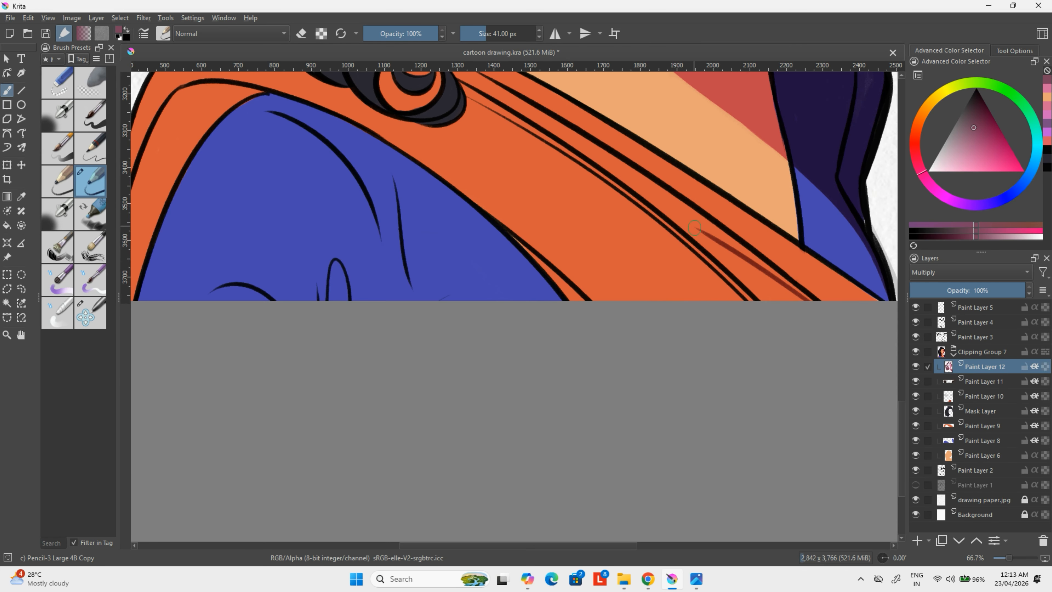
Outline a curved fold shadow across the lower part of the sari drape with a 41 px brush
key(ctrl+z)
drag(697, 231, 528, 232)
drag(460, 190, 595, 264)
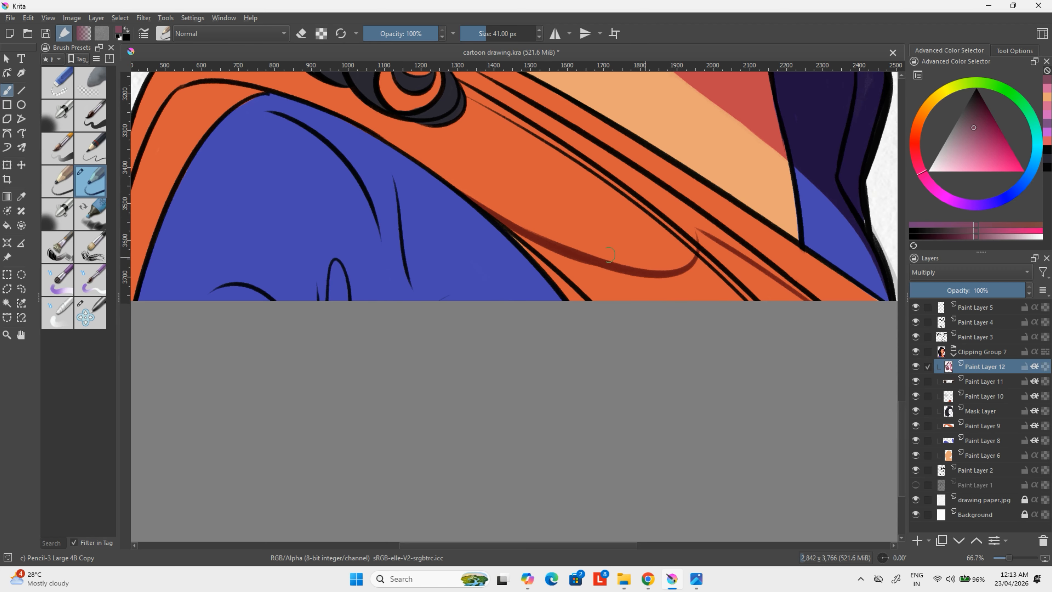
Paint shadows in the folds of the blue blouse sleeve near the canvas's lower edge
mouse_move(272, 233)
mouse_down()
mouse_move(342, 197)
mouse_move(488, 279)
mouse_up()
drag(683, 250, 611, 220)
mouse_move(607, 217)
mouse_down()
mouse_move(491, 158)
mouse_move(452, 157)
mouse_move(358, 272)
mouse_up()
key(ctrl+z)
key(ctrl+z)
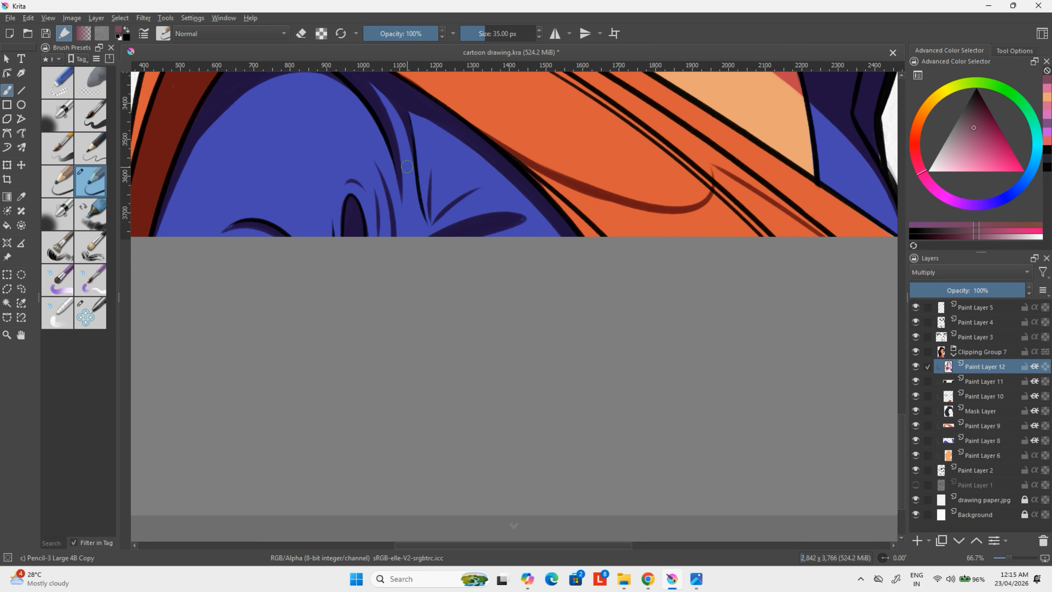
drag(408, 168, 406, 238)
Add thin curved fold shadows across the outer half of the blouse sleeve with a 35 px brush
drag(222, 190, 327, 238)
mouse_move(204, 145)
mouse_down()
mouse_move(214, 164)
mouse_move(284, 157)
mouse_up()
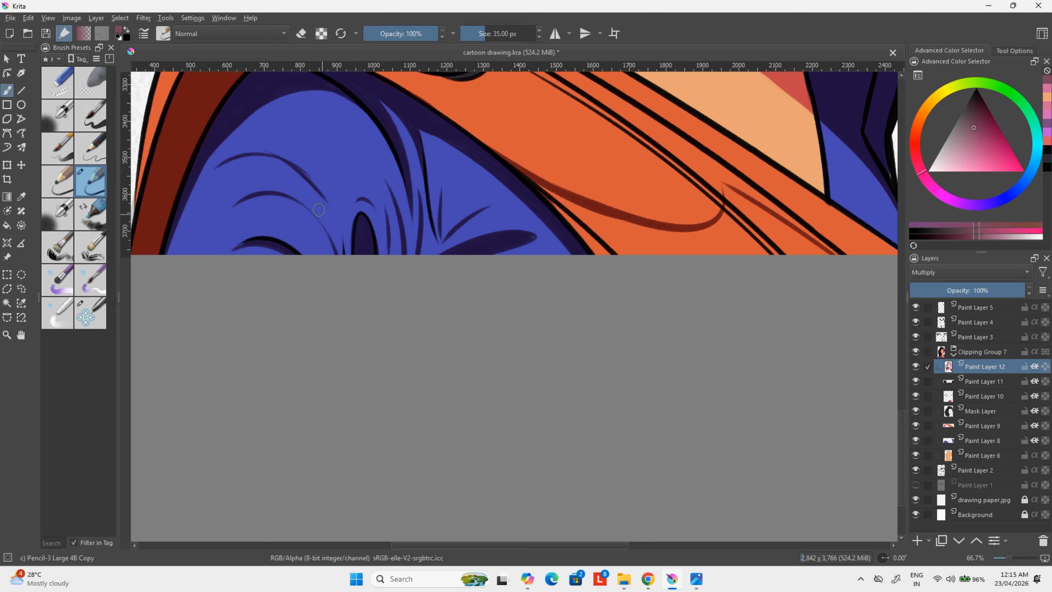
key(ctrl+z)
drag(216, 166, 295, 164)
drag(174, 228, 179, 218)
mouse_move(179, 226)
mouse_down()
mouse_move(245, 207)
mouse_move(261, 214)
mouse_up()
key(ctrl+z)
mouse_move(195, 245)
mouse_down()
mouse_move(270, 326)
mouse_move(307, 413)
mouse_up()
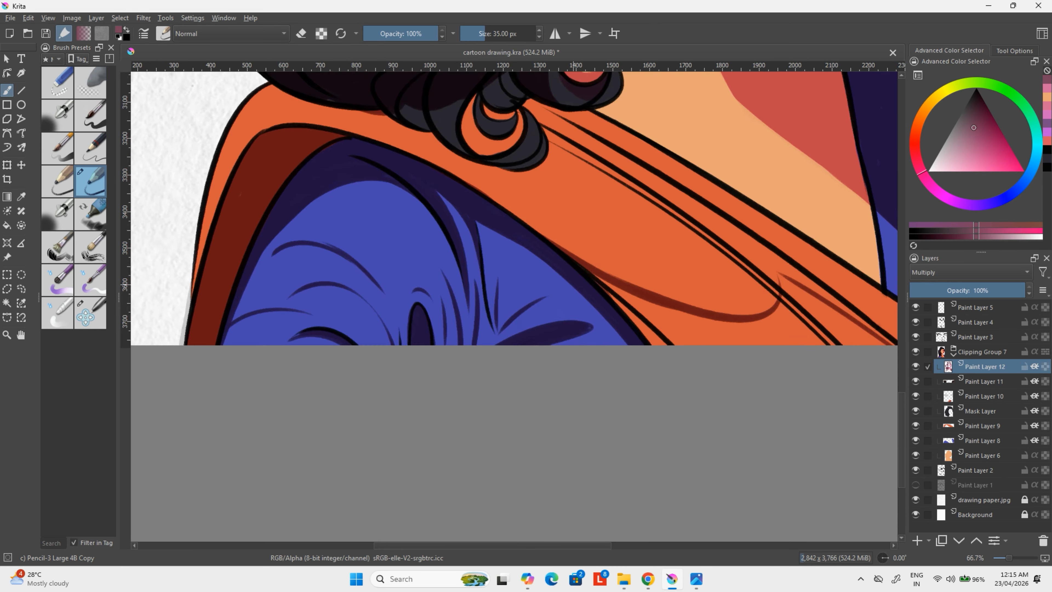
Fill the outlined shadow along the lower edge of the sari drape and between its pleats
drag(633, 305, 147, 260)
drag(255, 278, 291, 228)
key(ctrl+z)
mouse_move(290, 227)
mouse_down()
mouse_move(404, 297)
mouse_move(363, 284)
mouse_move(560, 338)
mouse_up()
key(ctrl+z)
drag(298, 284, 462, 355)
mouse_move(326, 302)
mouse_down()
mouse_move(408, 355)
mouse_move(390, 356)
mouse_up()
mouse_move(354, 316)
mouse_down()
mouse_move(437, 355)
mouse_move(557, 388)
mouse_up()
drag(427, 330, 508, 353)
drag(443, 331, 537, 352)
drag(483, 332, 557, 353)
drag(530, 325, 572, 352)
drag(474, 330, 516, 317)
drag(486, 284, 526, 327)
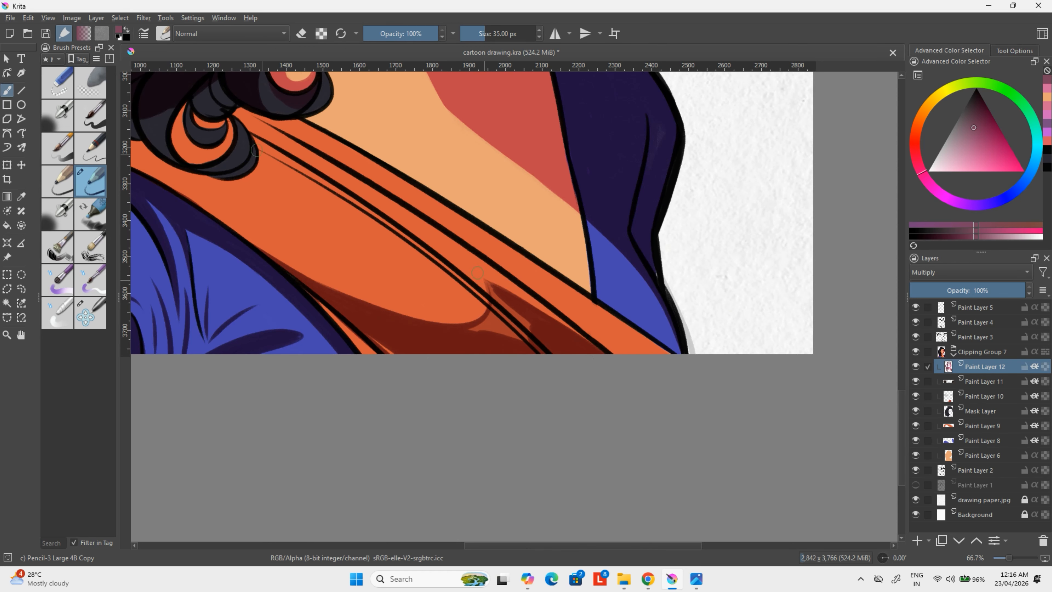
Paint thin shadow strips along the sari's pleat lines and extend the pleat shadow toward the canvas's lower edge
mouse_move(340, 187)
mouse_down()
mouse_move(259, 144)
mouse_move(478, 292)
mouse_up()
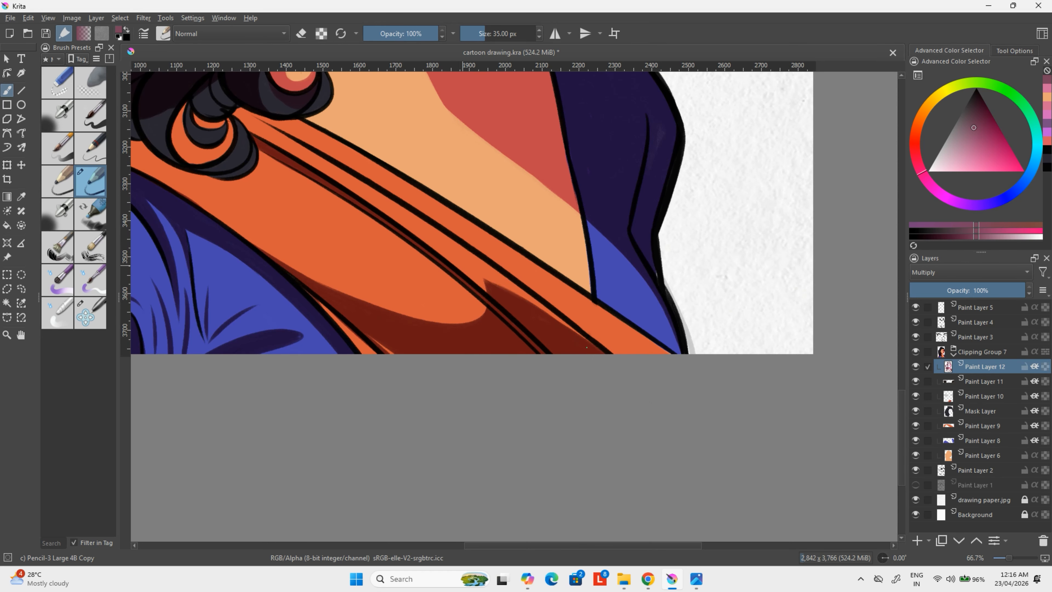
mouse_move(558, 345)
mouse_down()
mouse_move(540, 327)
mouse_move(631, 368)
mouse_up()
drag(513, 233, 408, 178)
key(ctrl+z)
drag(612, 305, 431, 190)
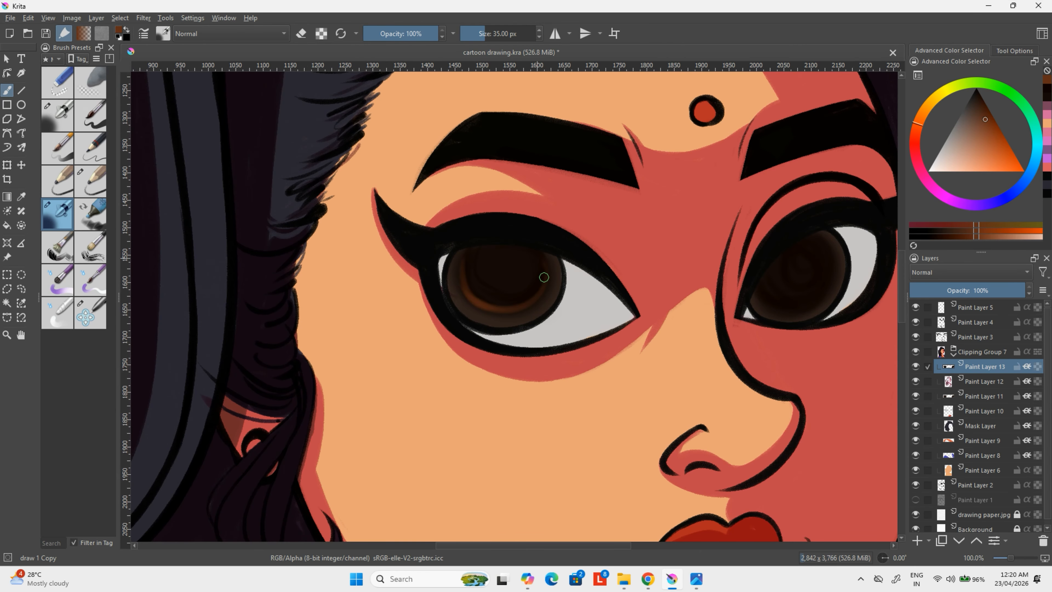
Paint an orange-brown glow around the lower irises and a light reflection streak in the far eye
mouse_move(544, 277)
mouse_down()
mouse_move(451, 253)
mouse_move(493, 266)
mouse_move(468, 293)
mouse_up()
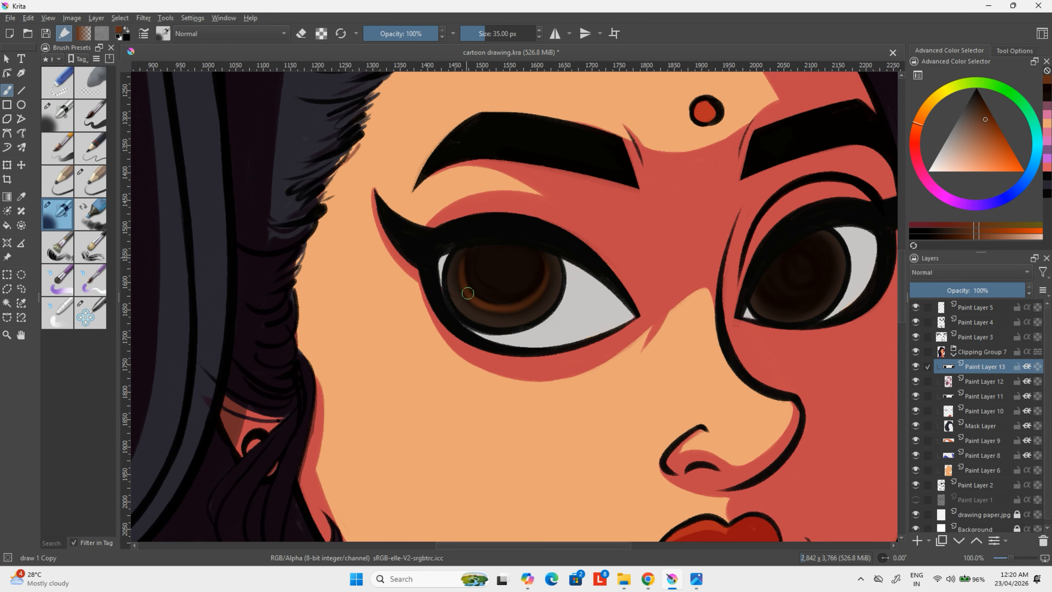
mouse_move(827, 257)
mouse_down()
mouse_move(761, 278)
mouse_move(764, 296)
mouse_move(827, 305)
mouse_up()
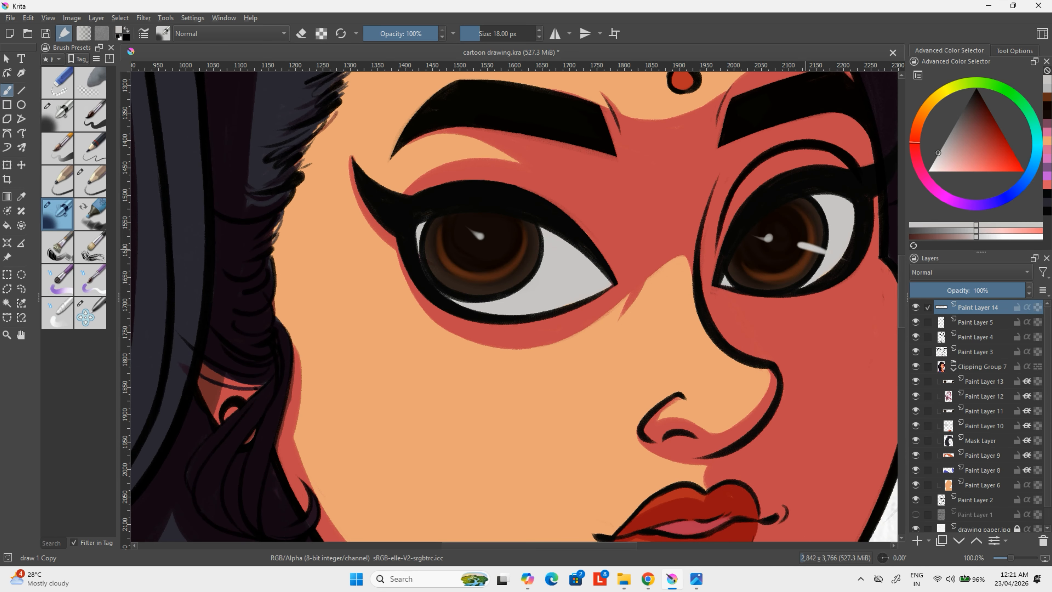
drag(799, 246, 784, 260)
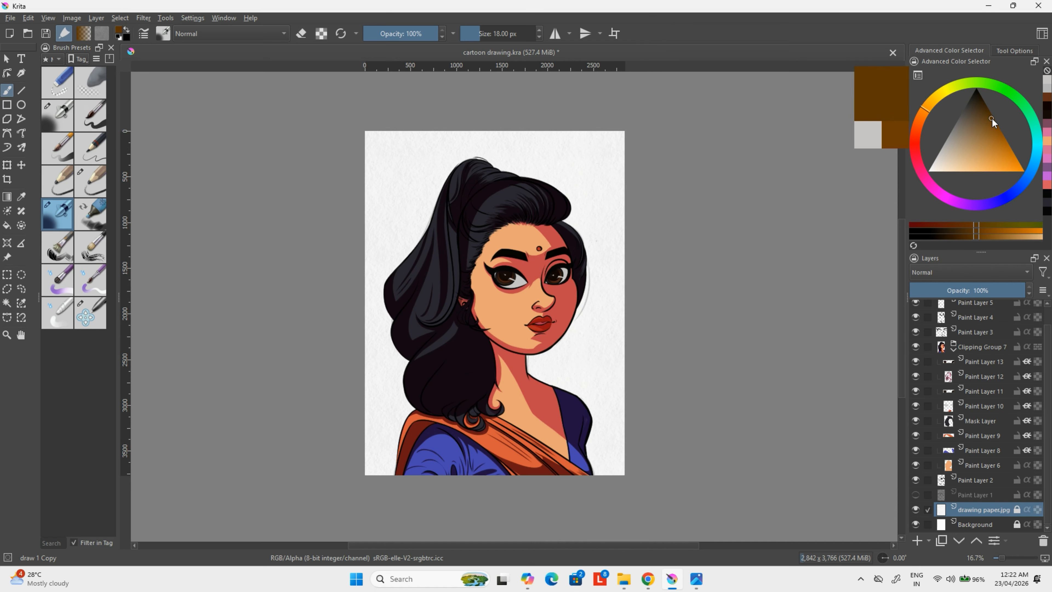
Color the background behind the portrait dark brown
click(380, 253)
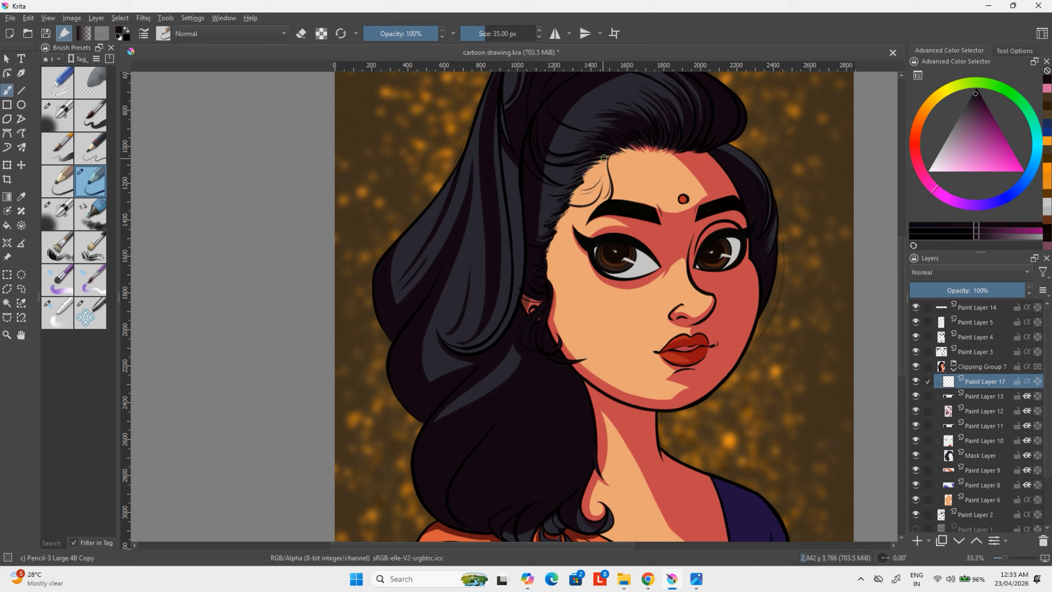
Draw a thin dark flyaway hair strand over the temple on Paint Layer 17
drag(504, 186, 517, 165)
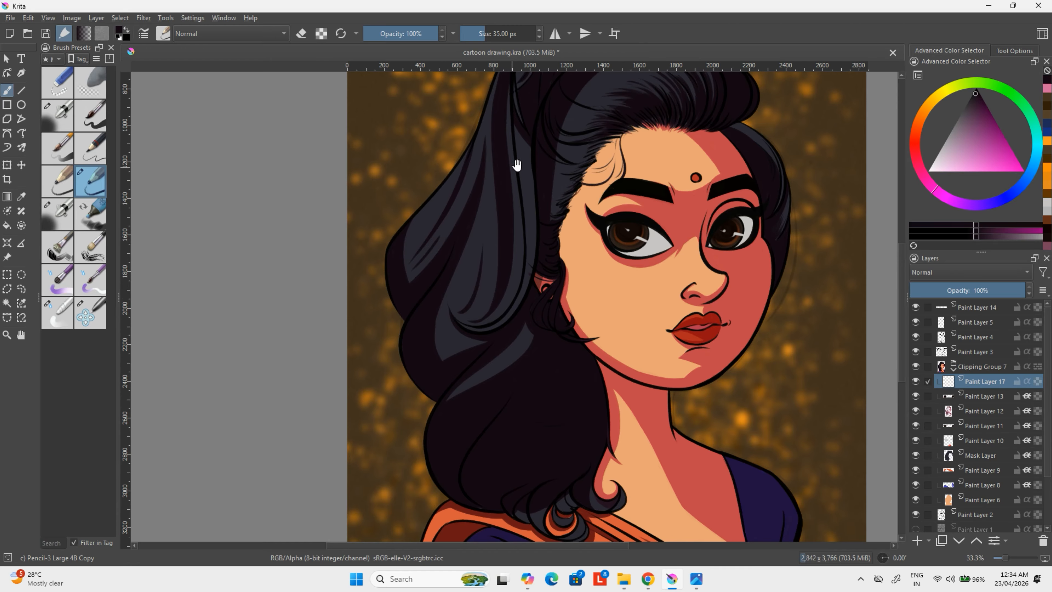
drag(606, 183, 586, 268)
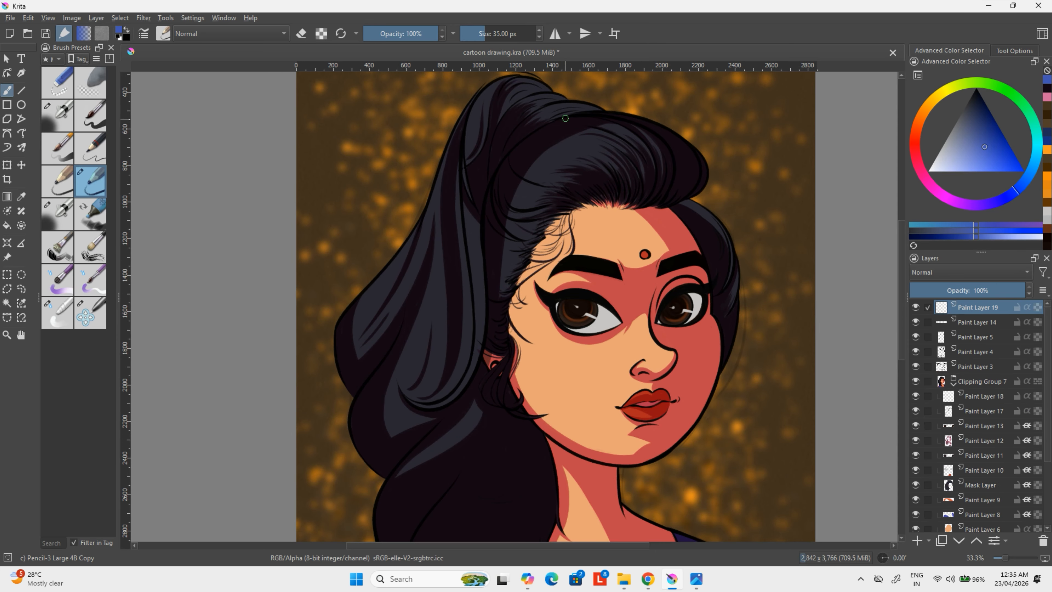
Paint thin blue highlight strands on Paint Layer 19 along the top and front of the hair puff
ctrl+click(575, 114)
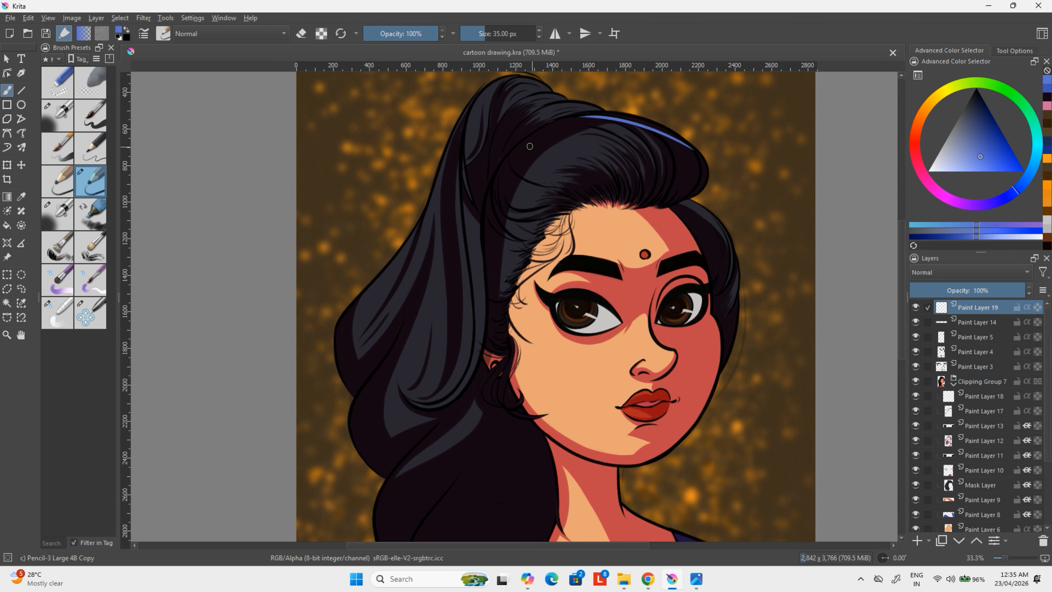
drag(668, 144, 575, 115)
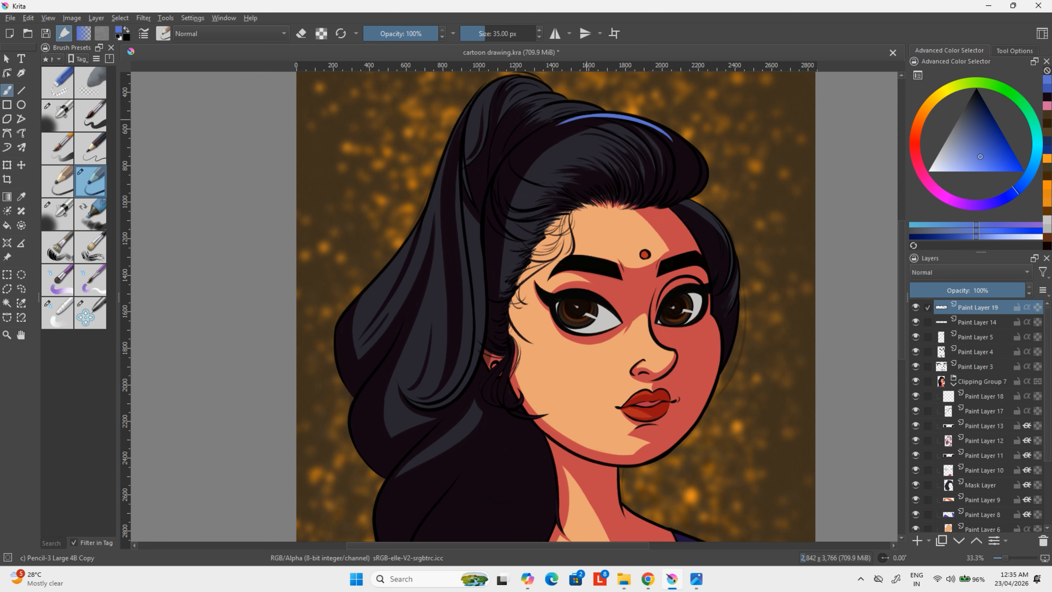
drag(550, 149, 515, 134)
mouse_move(590, 117)
mouse_down()
mouse_move(620, 145)
mouse_move(616, 185)
mouse_up()
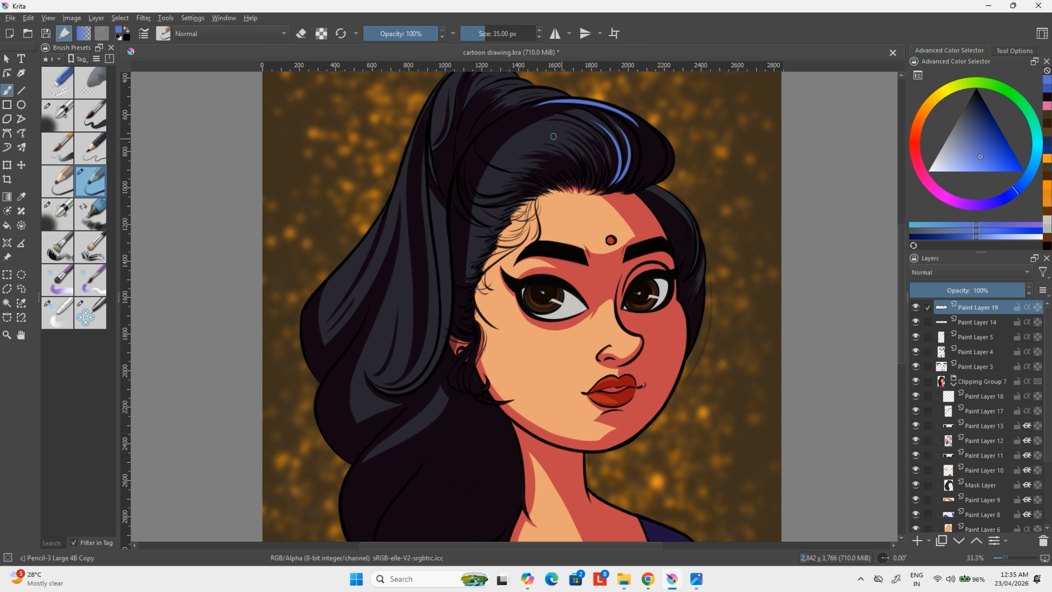
drag(527, 131, 595, 162)
drag(549, 156, 579, 174)
drag(516, 176, 553, 184)
mouse_move(421, 139)
mouse_down()
mouse_move(344, 303)
mouse_move(367, 319)
mouse_up()
key(ctrl+z)
drag(397, 209, 308, 333)
key(ctrl+z)
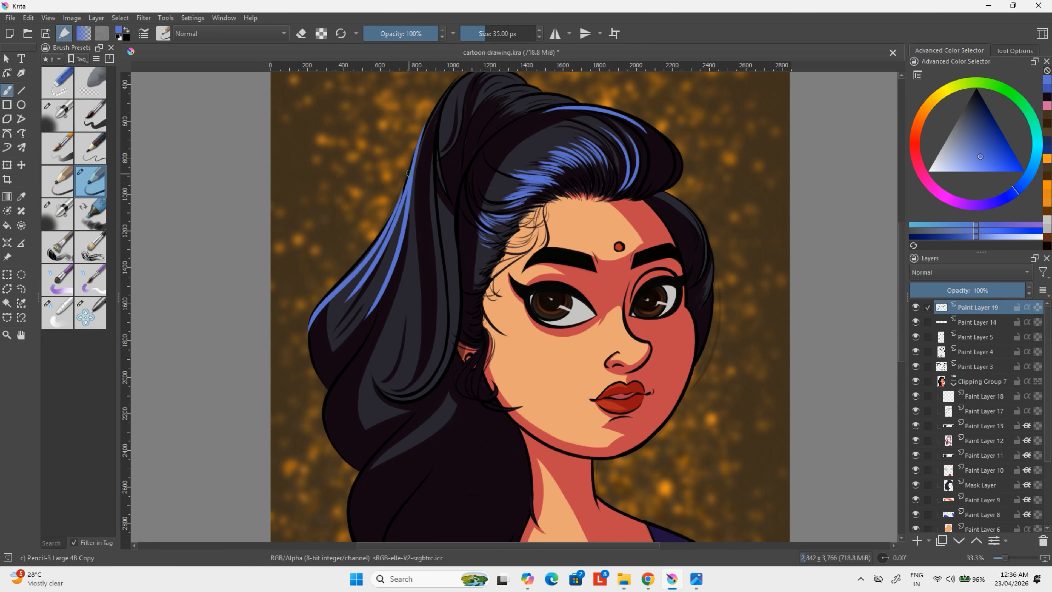
key(ctrl+z)
key(ctrl+z)
mouse_move(404, 190)
mouse_down()
mouse_move(331, 320)
mouse_move(316, 333)
mouse_move(311, 321)
mouse_move(363, 314)
mouse_up()
key(ctrl+z)
Paint broad blue highlights over the wide outer section of the ponytail on Paint Layer 19
drag(398, 239, 342, 343)
drag(392, 274, 338, 350)
drag(390, 226, 340, 301)
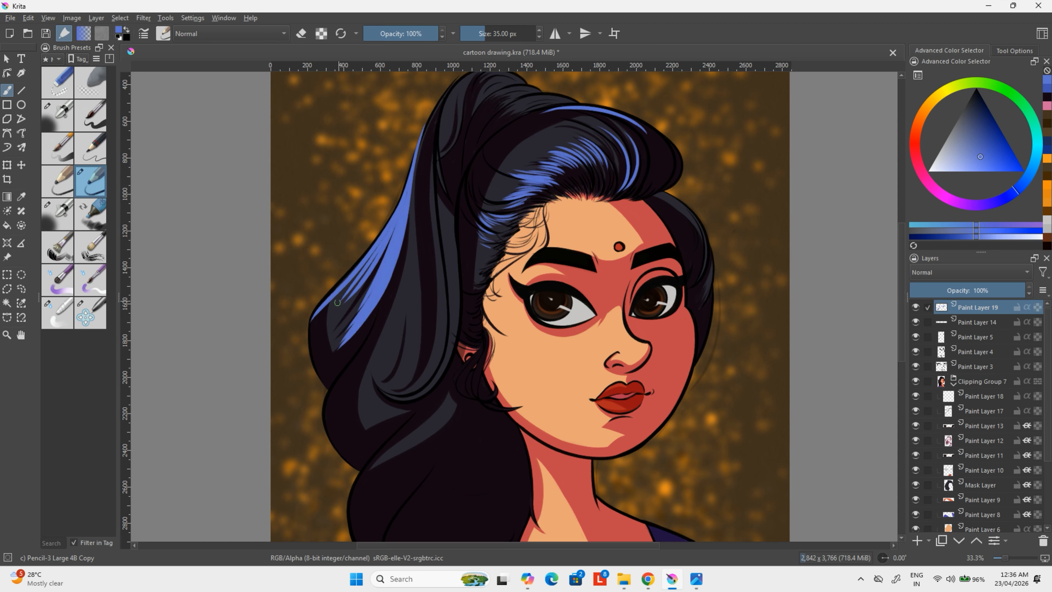
mouse_move(386, 250)
mouse_down()
mouse_move(336, 310)
mouse_move(333, 338)
mouse_up()
drag(352, 325, 331, 349)
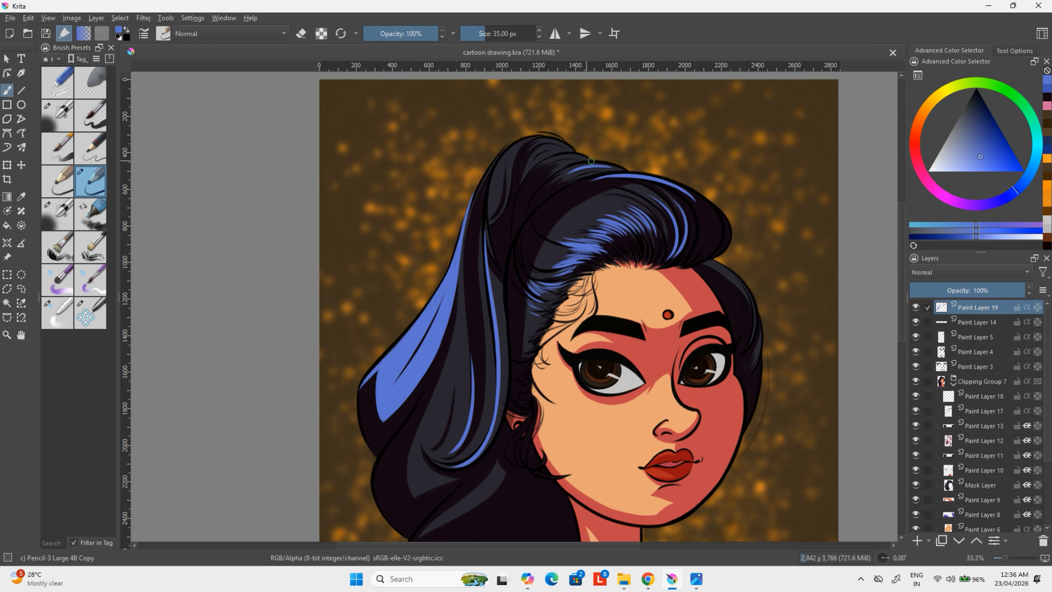
Add blue highlight strands over the crown of the hair and along the hairline at the temple
mouse_move(591, 161)
mouse_down()
mouse_move(532, 143)
mouse_move(489, 212)
mouse_up()
mouse_move(501, 163)
mouse_down()
mouse_move(483, 183)
mouse_move(425, 166)
mouse_up()
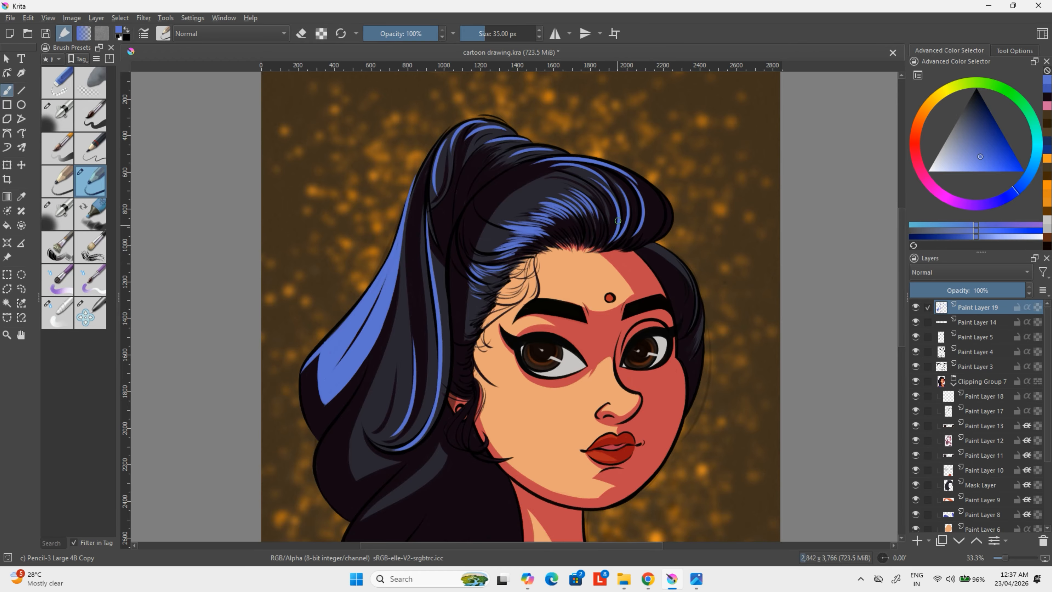
drag(390, 209, 441, 211)
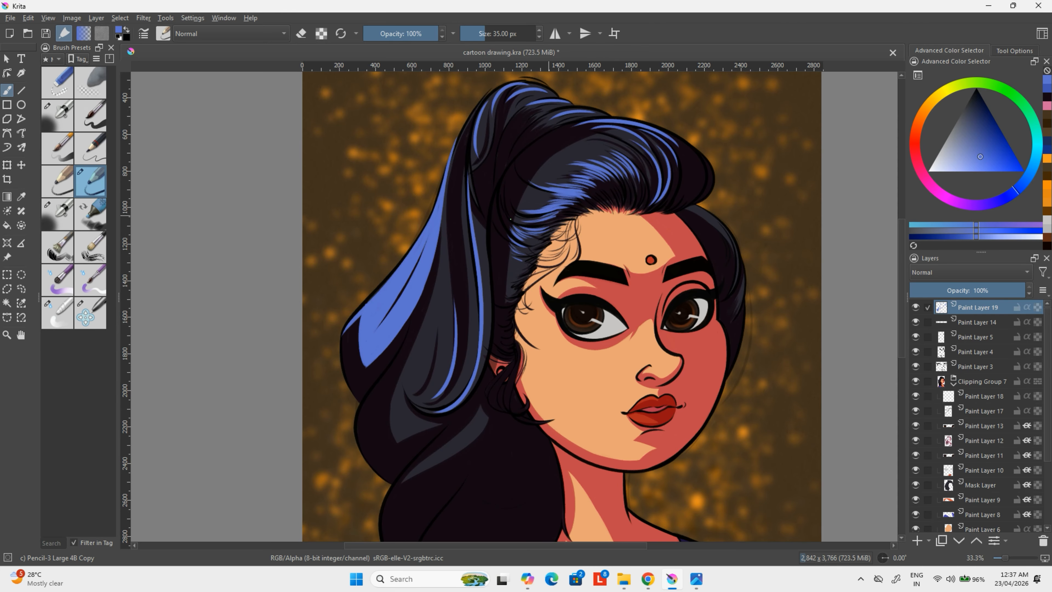
drag(485, 249, 447, 222)
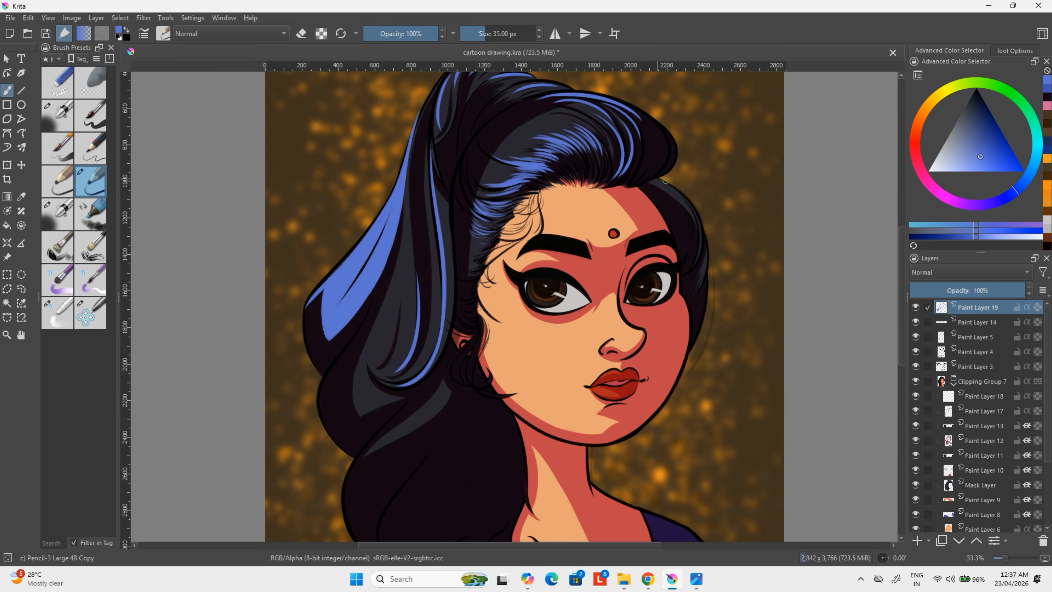
Paint blue highlights on the hair behind the far side of the face and on the curls around the ear
drag(672, 188, 697, 264)
drag(617, 182, 610, 158)
key(ctrl+z)
drag(319, 275, 327, 210)
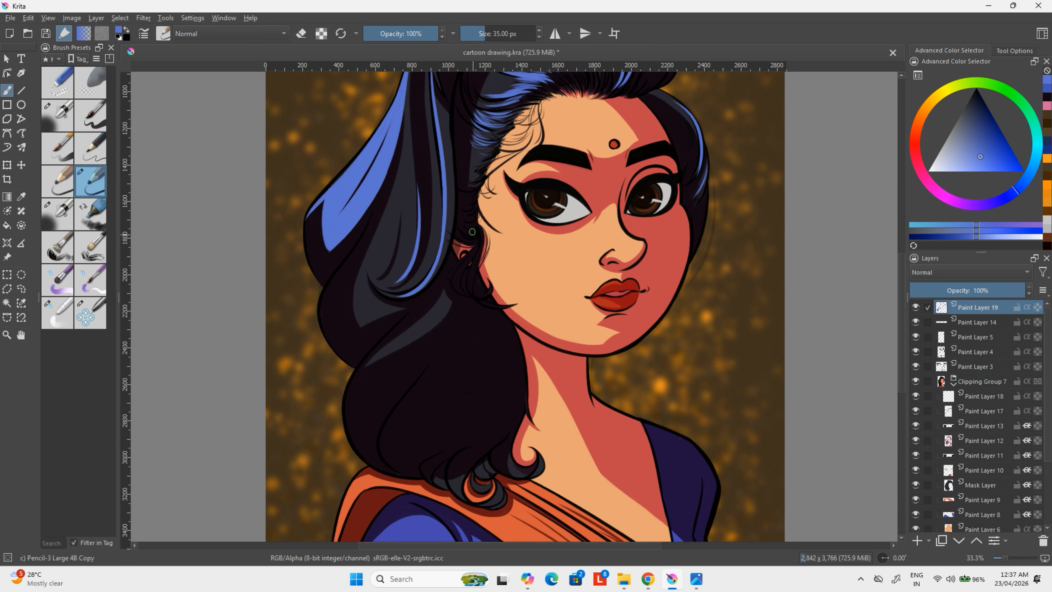
drag(484, 243, 483, 305)
drag(448, 264, 479, 313)
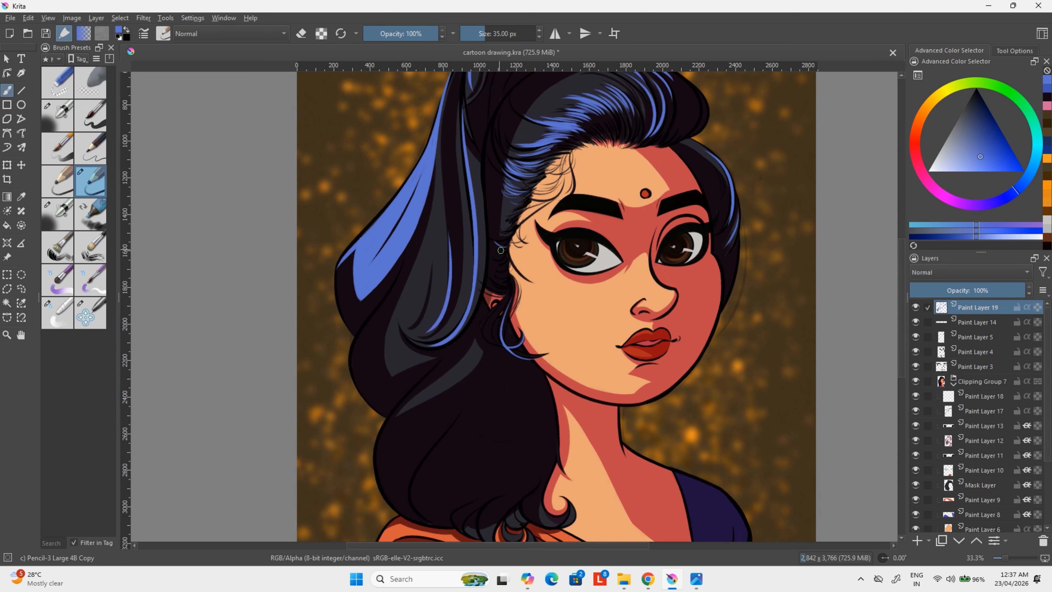
drag(495, 268, 505, 272)
Paint flowing blue highlight strands through the lower hair waves and the curls resting on the shoulder
mouse_move(363, 276)
mouse_down()
mouse_move(343, 186)
mouse_move(369, 127)
mouse_up()
drag(448, 366, 437, 321)
drag(519, 284, 478, 345)
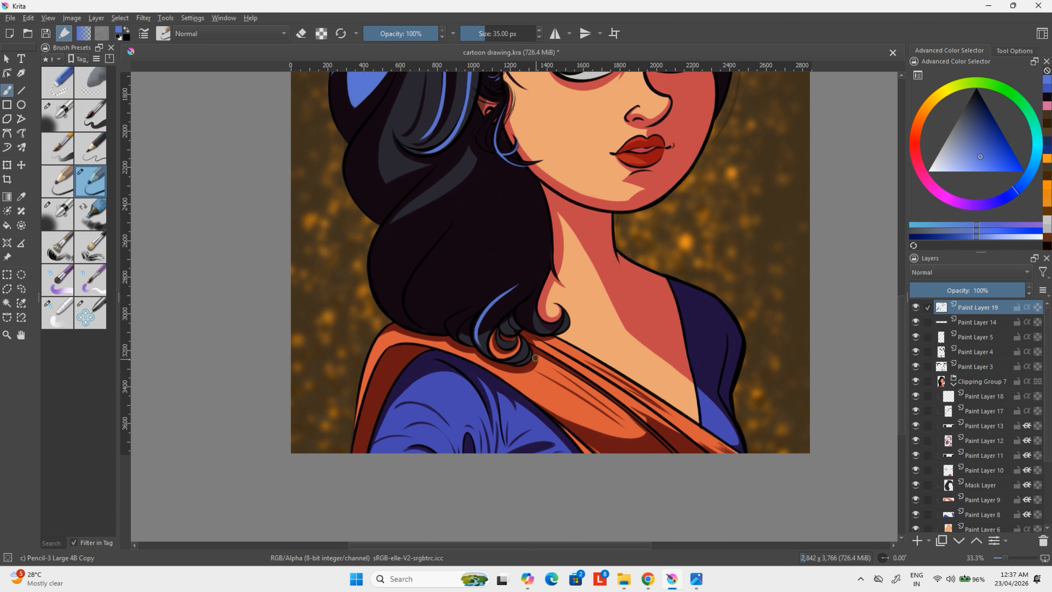
drag(480, 303, 447, 326)
drag(414, 310, 476, 206)
key(ctrl+z)
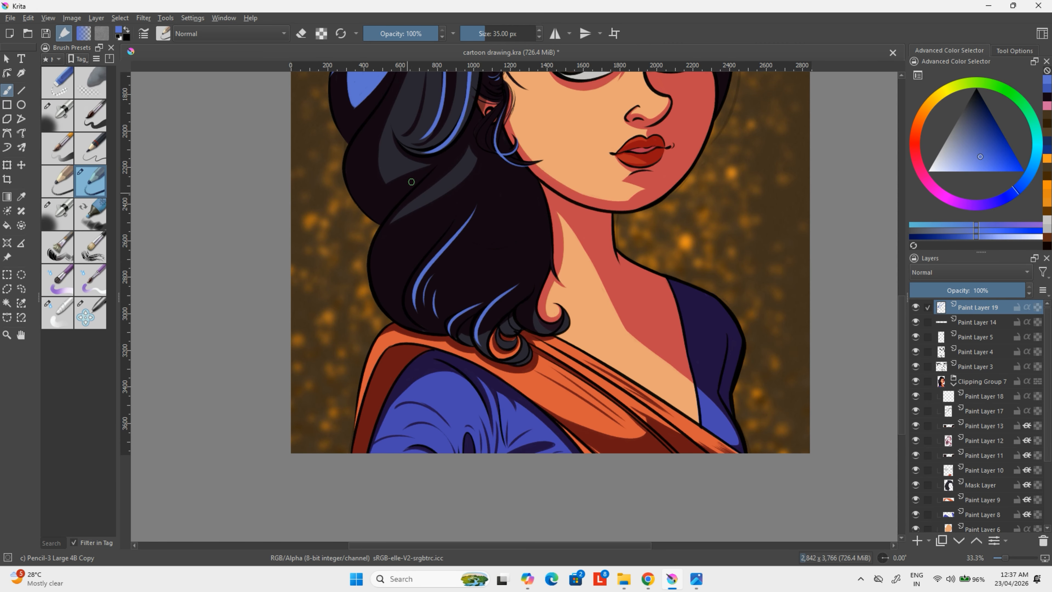
mouse_move(387, 275)
mouse_down()
mouse_move(474, 192)
mouse_move(413, 249)
mouse_up()
mouse_move(519, 209)
mouse_down()
mouse_move(499, 265)
mouse_move(482, 262)
mouse_up()
drag(513, 271, 446, 273)
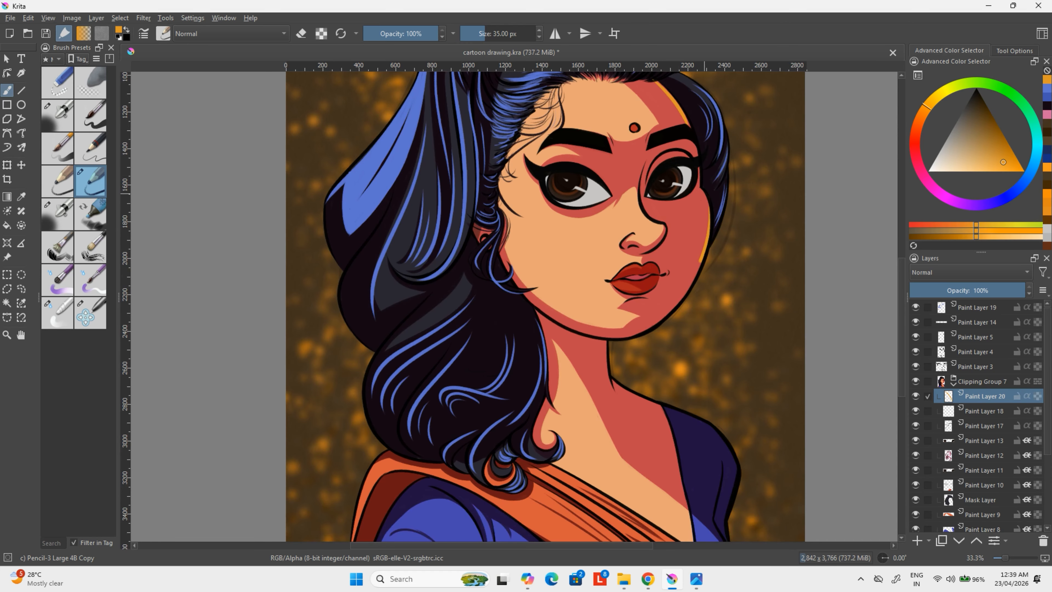
Enable alpha inheritance on Paint Layer 20 and paint an orange rim light down the far cheek to the jaw
drag(700, 261, 647, 337)
key(ctrl+z)
click(1027, 396)
drag(707, 203, 659, 321)
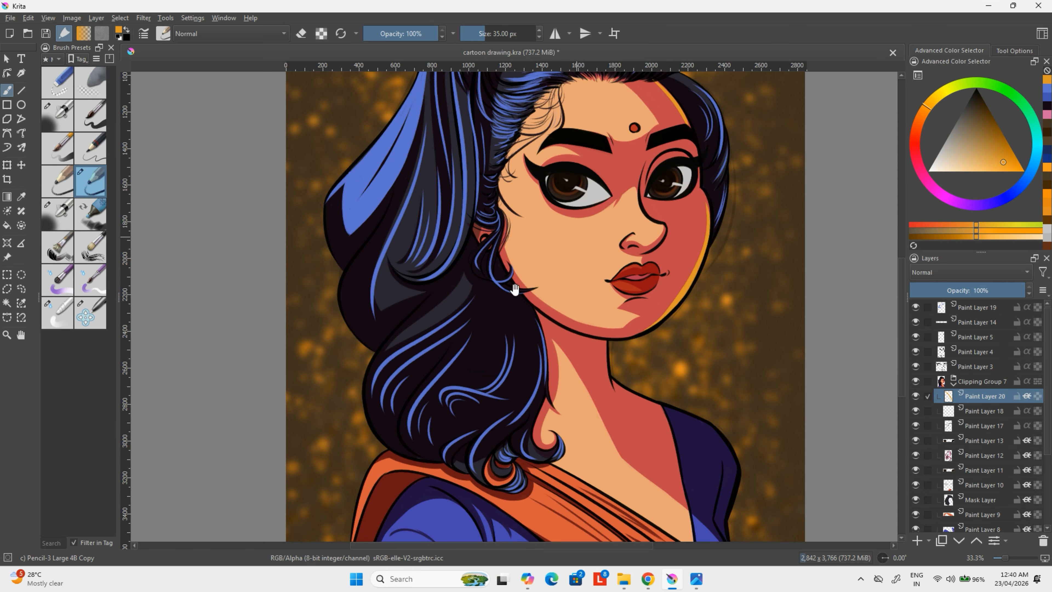
Paint orange rim light along the outer edge of the far blouse shoulder and down its neckline edge
drag(515, 289, 368, 94)
drag(590, 268, 579, 338)
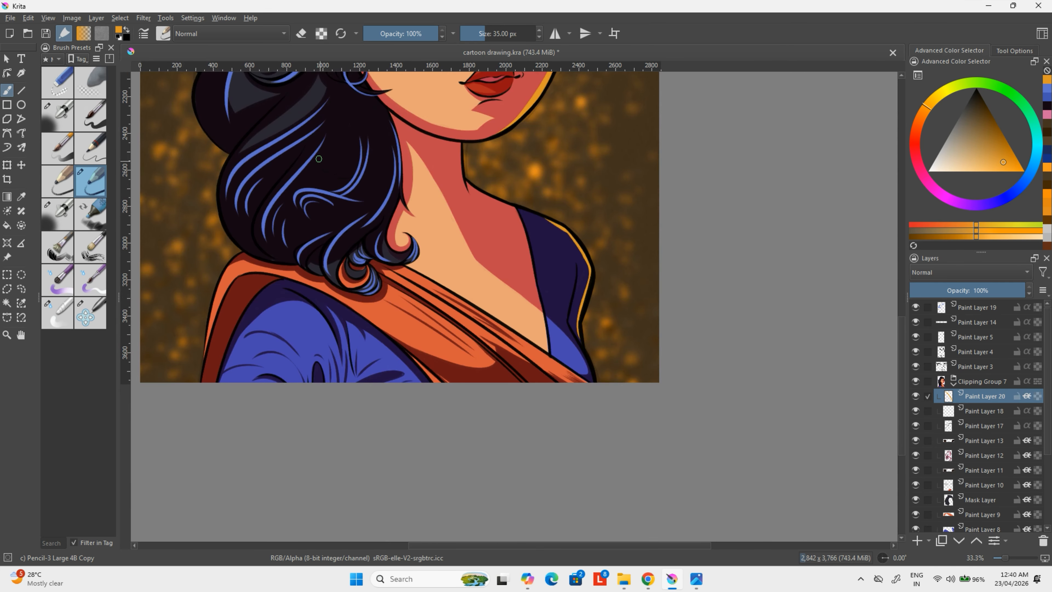
drag(524, 213, 539, 299)
drag(522, 212, 549, 317)
key(ctrl+z)
key(ctrl+z)
drag(526, 224, 547, 311)
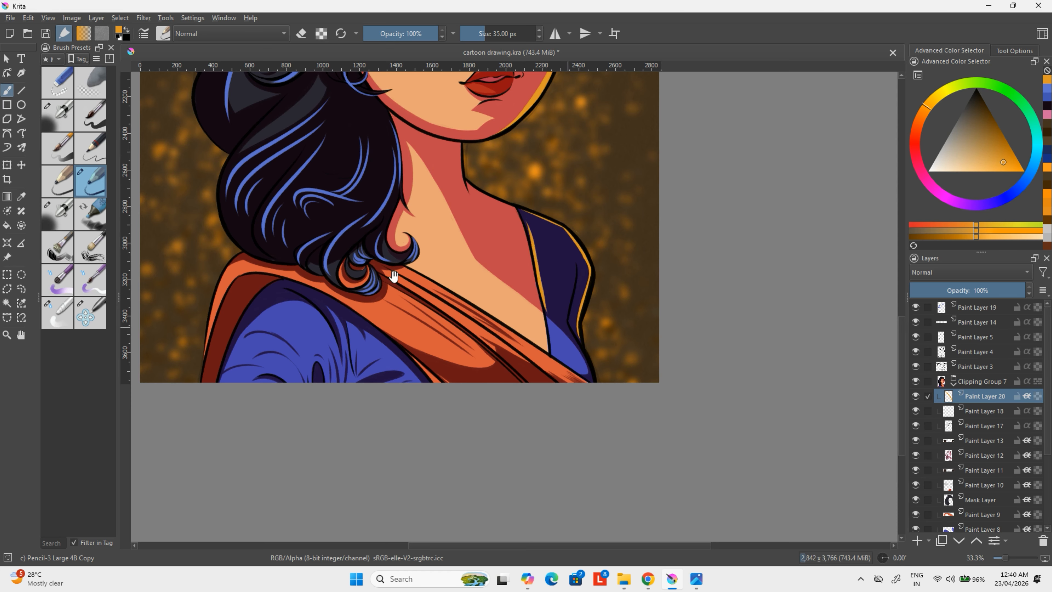
Paint orange rim light along the upper edge and pleats of the sari drape
drag(393, 276, 312, 203)
drag(387, 235, 519, 320)
mouse_move(375, 79)
mouse_down()
mouse_move(540, 254)
mouse_move(552, 287)
mouse_up()
drag(549, 287, 625, 320)
drag(244, 306, 432, 167)
drag(200, 261, 394, 203)
drag(522, 254, 569, 329)
key(ctrl+z)
mouse_move(522, 254)
mouse_down()
mouse_move(529, 293)
mouse_move(552, 323)
mouse_up()
key(ctrl+z)
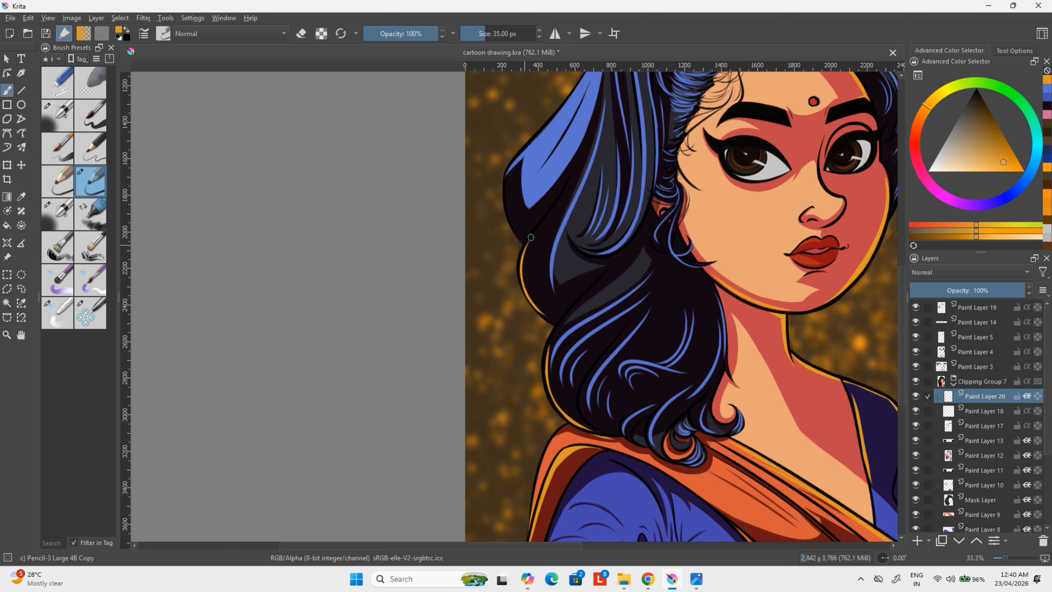
Paint orange rim light along the outer contour of the middle hair wave and the lower end of the ponytail
mouse_move(531, 237)
mouse_down()
mouse_move(526, 296)
mouse_move(557, 327)
mouse_up()
drag(523, 265, 549, 315)
key(ctrl+z)
mouse_move(529, 241)
mouse_down()
mouse_move(569, 184)
mouse_move(529, 242)
mouse_move(527, 292)
mouse_up()
key(ctrl+z)
drag(504, 171, 525, 240)
key(ctrl+z)
drag(507, 204, 524, 238)
drag(416, 222, 345, 160)
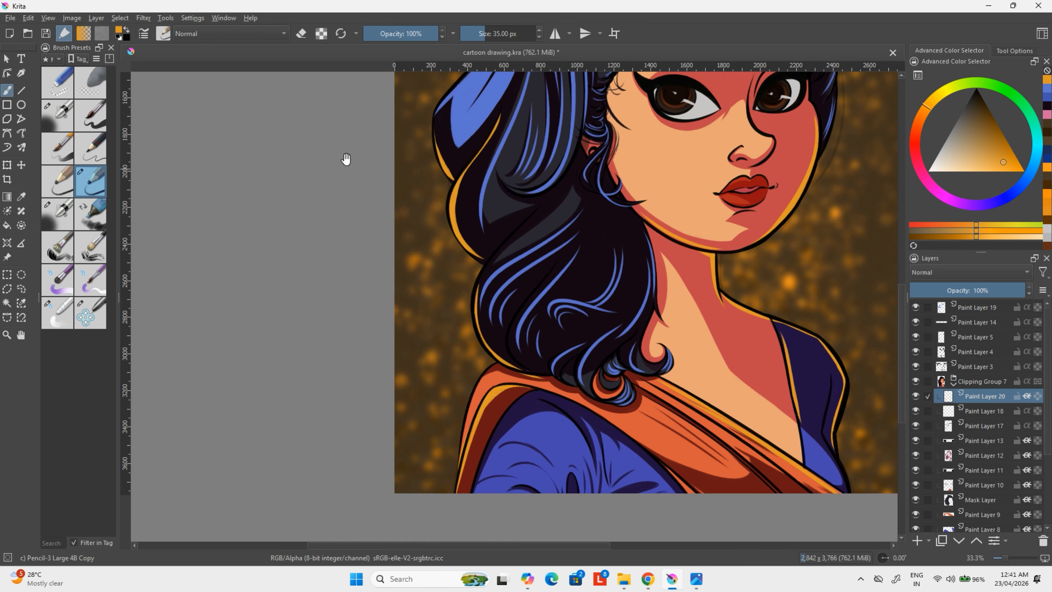
Add orange rim light along the far blouse edge down to the canvas's lower edge
drag(402, 388, 182, 254)
drag(595, 300, 623, 356)
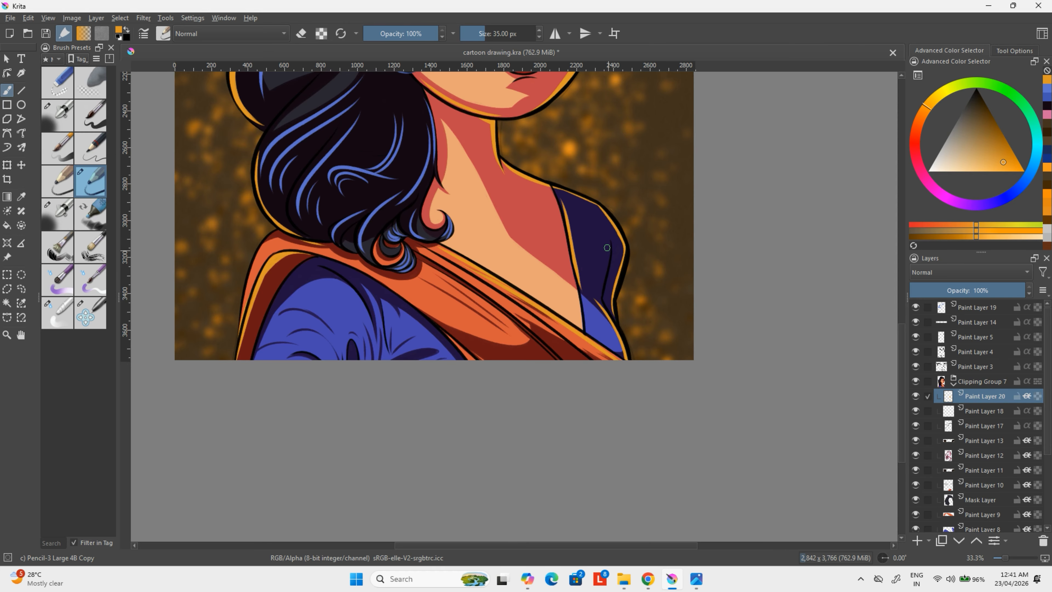